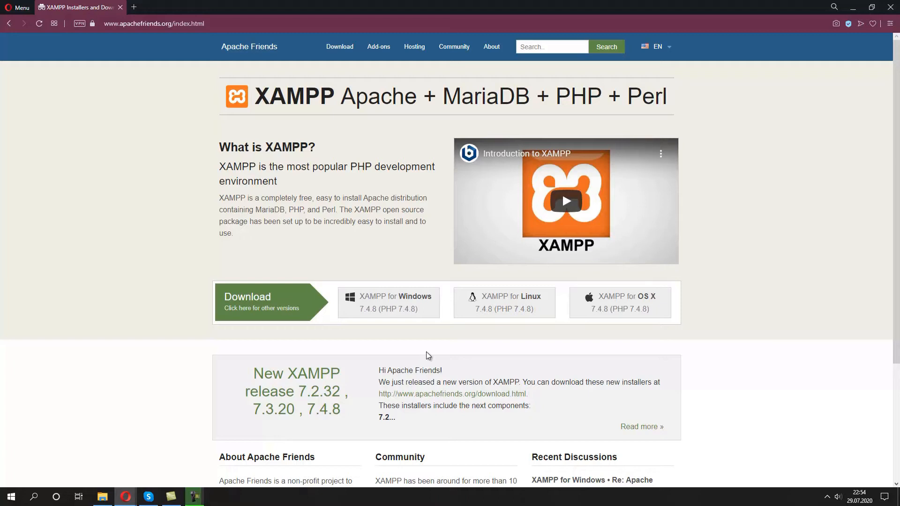
{"action": "left_click", "coordinate": [211, 22]}
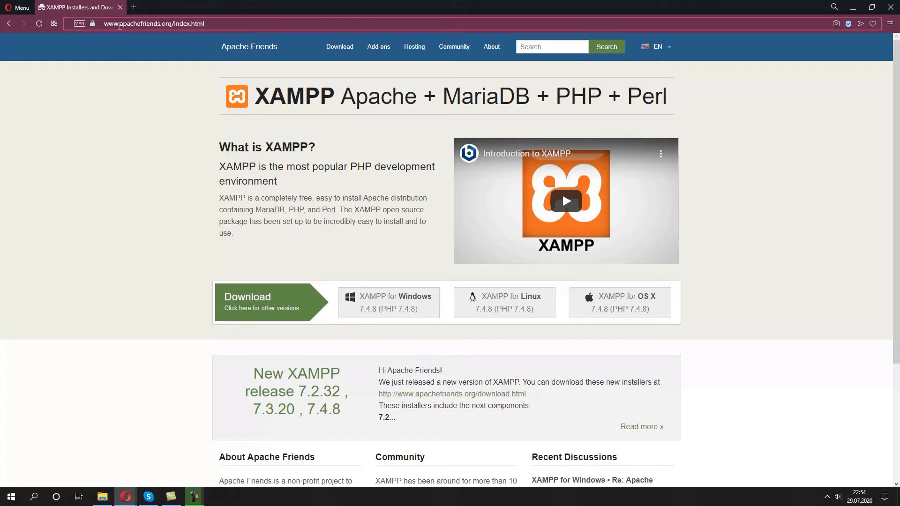
{"action": "double_click", "coordinate": [123, 24]}
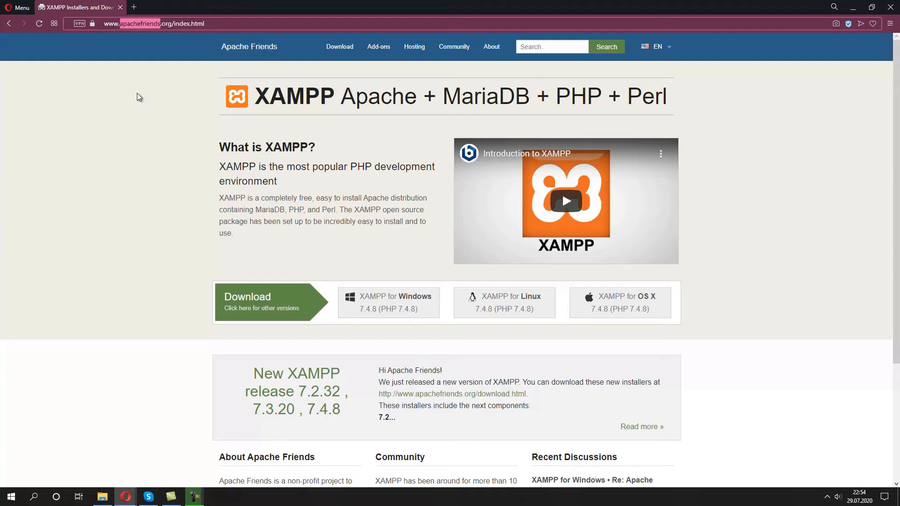
{"action": "double_click", "coordinate": [166, 24]}
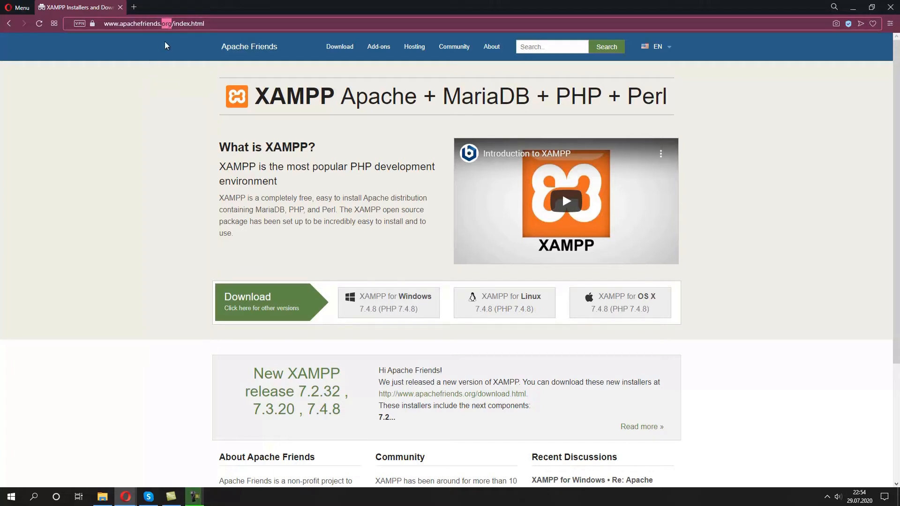
{"action": "double_click", "coordinate": [205, 170]}
{"action": "left_click", "coordinate": [783, 272]}
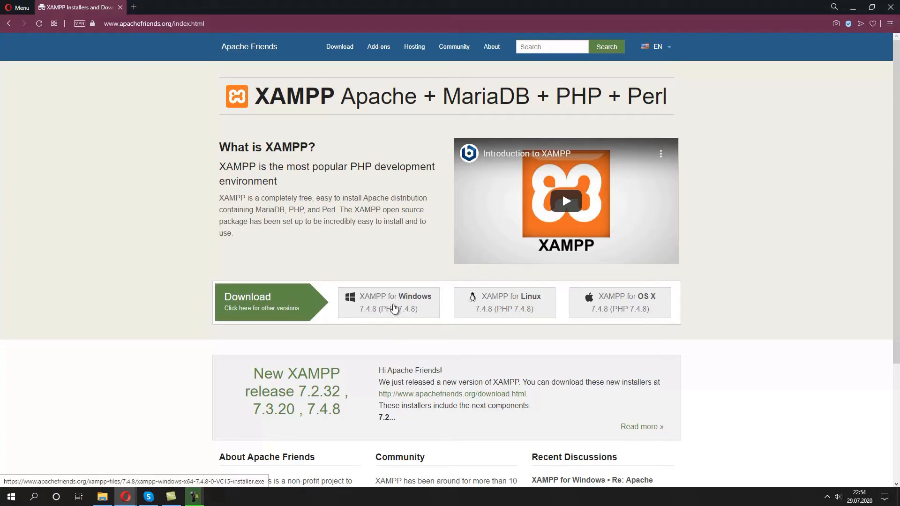
Download the XAMPP for Windows 7.4.8 installer and save it to the desktop folder (Pulpit)
{"action": "left_click", "coordinate": [389, 307]}
{"action": "left_click", "coordinate": [389, 300]}
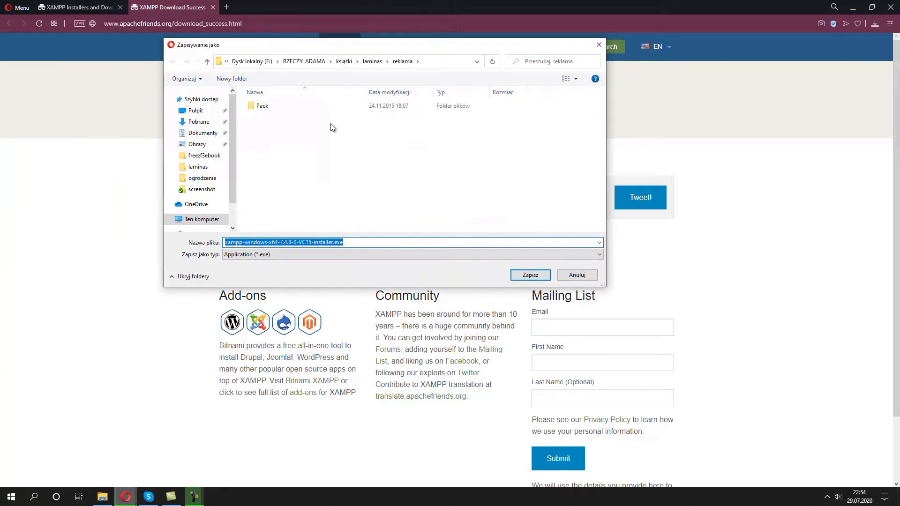
{"action": "left_click", "coordinate": [204, 111]}
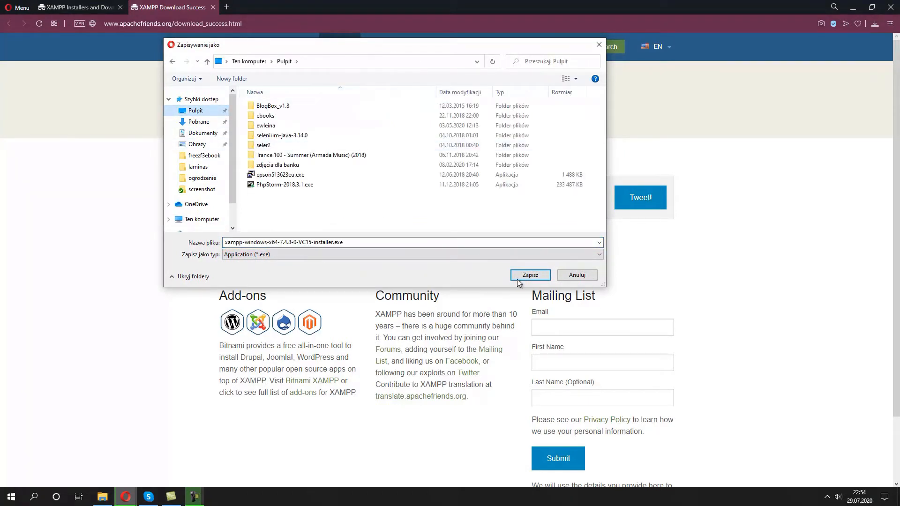
{"action": "left_click", "coordinate": [529, 275]}
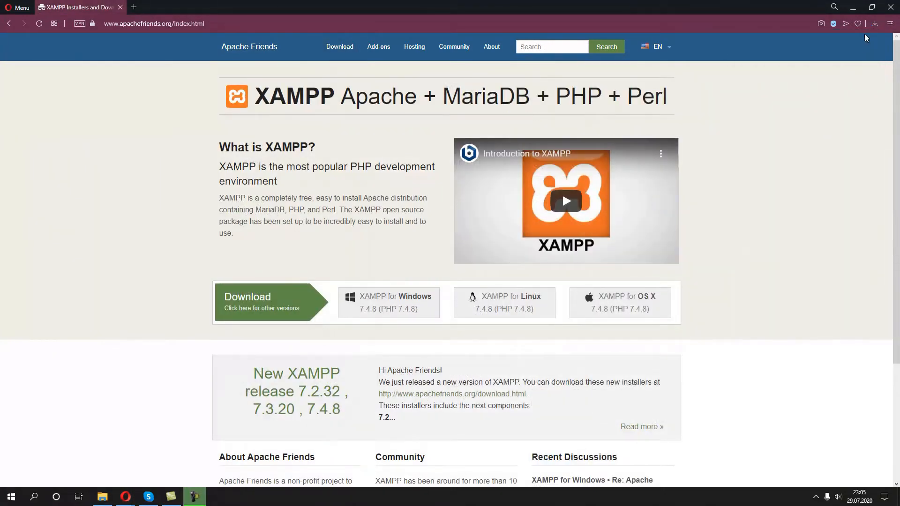
Launch the downloaded xampp-windows-x64-7.4.8-0-VC15-installer.exe and continue past the antivirus question and the UAC warning
{"action": "left_click", "coordinate": [874, 23]}
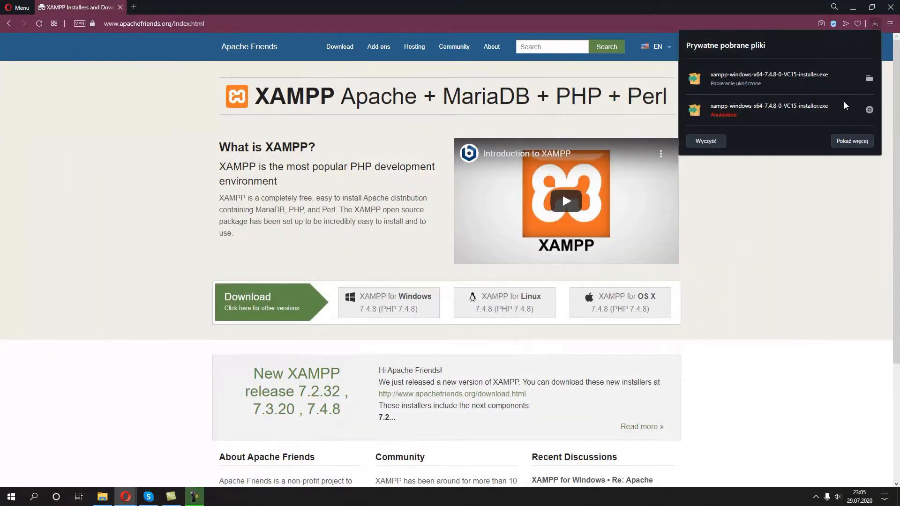
{"action": "left_click", "coordinate": [786, 78]}
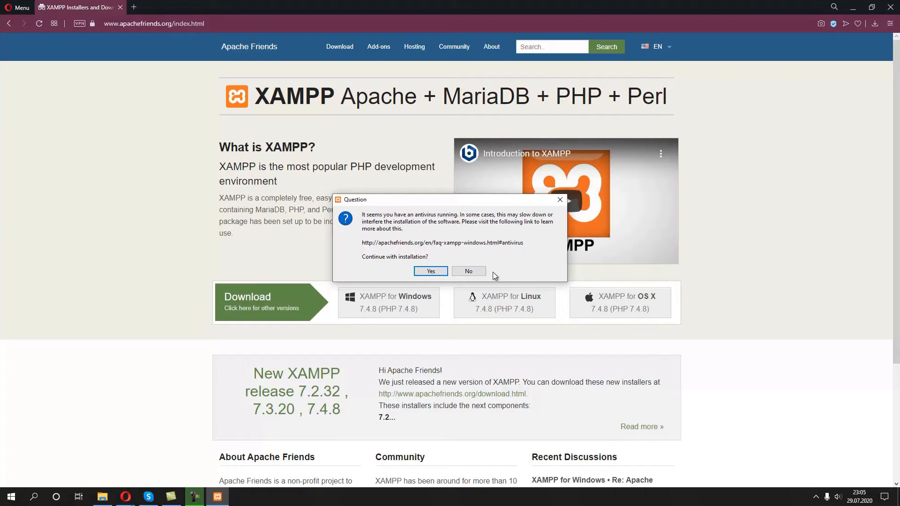
{"action": "left_click", "coordinate": [438, 273]}
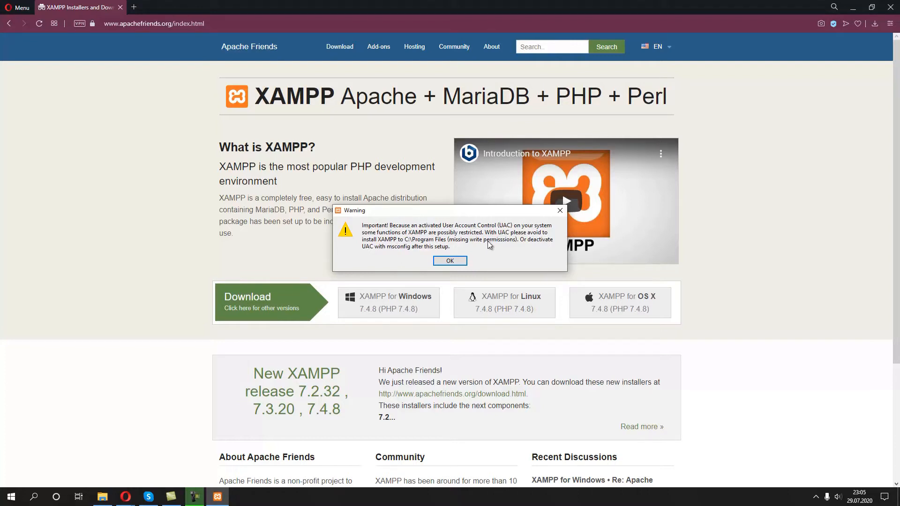
{"action": "left_click", "coordinate": [462, 263]}
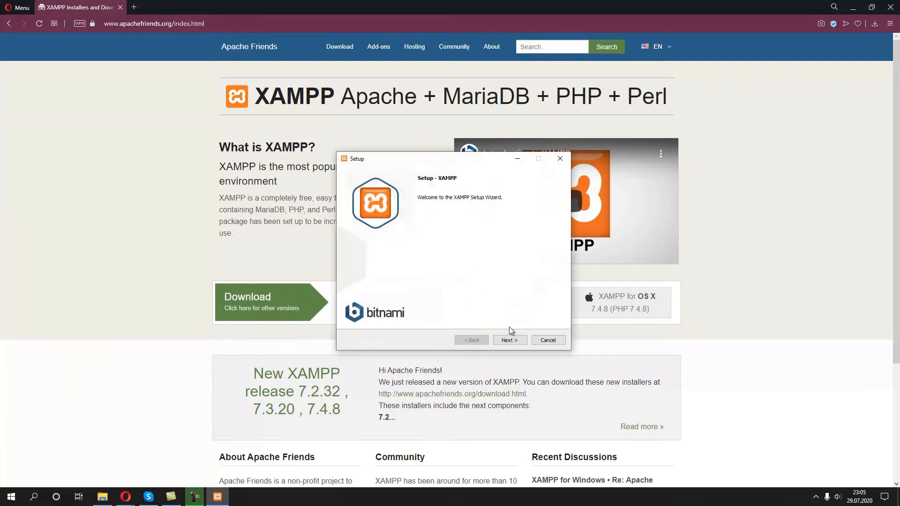
Install XAMPP with all components selected into C:\xampp, using English and leaving the Bitnami information option unchecked
{"action": "left_click", "coordinate": [515, 341]}
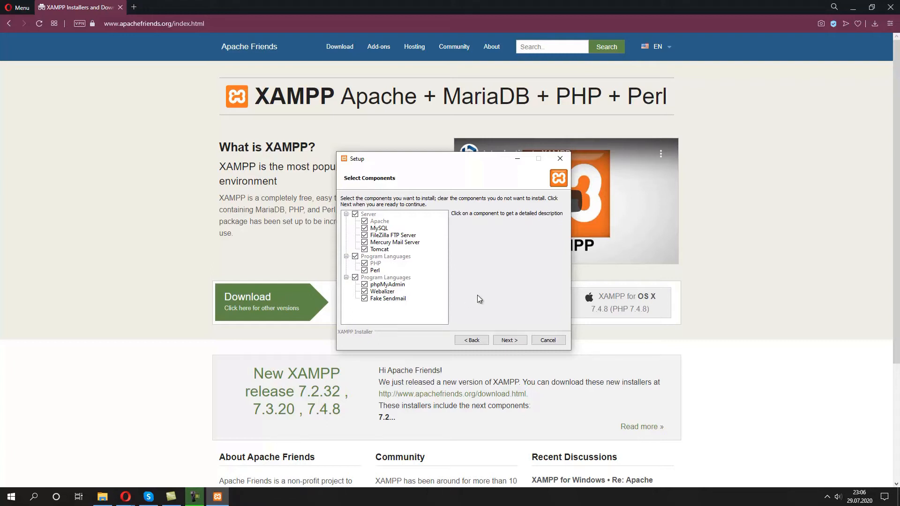
{"action": "left_click", "coordinate": [507, 342]}
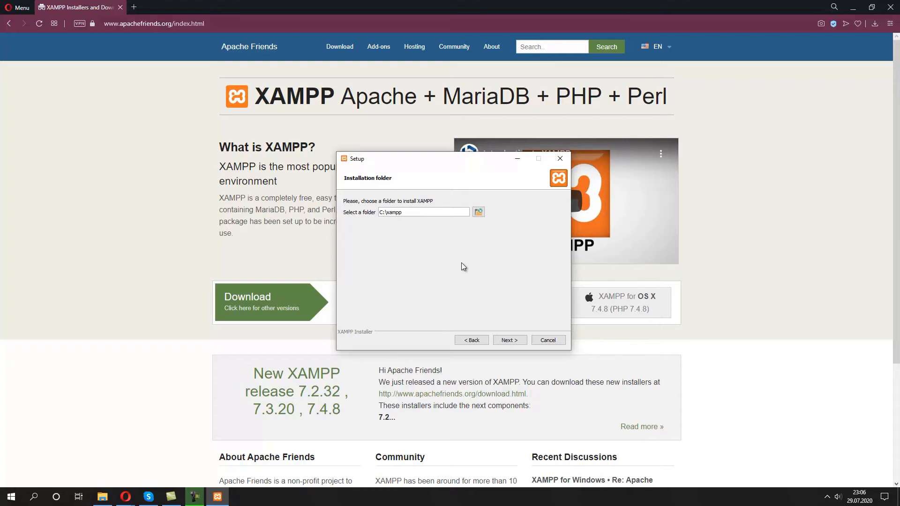
{"action": "left_click", "coordinate": [516, 340]}
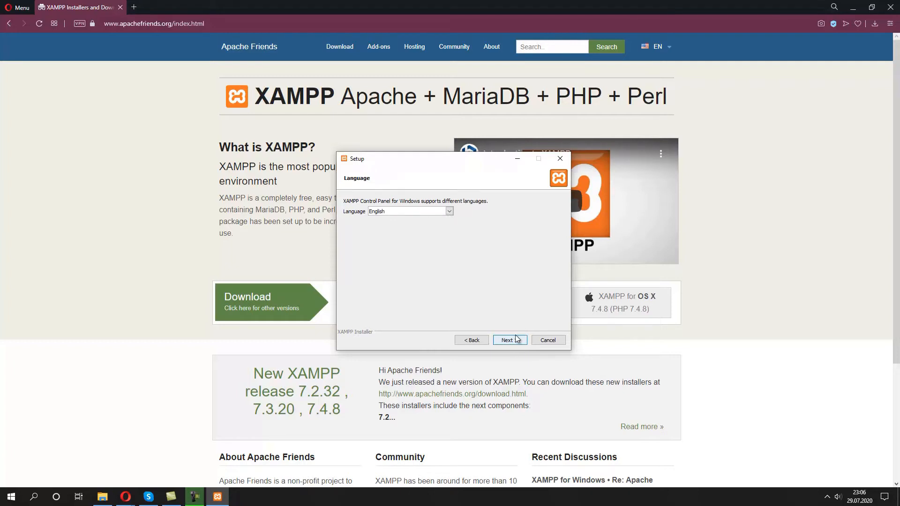
{"action": "left_click", "coordinate": [517, 339]}
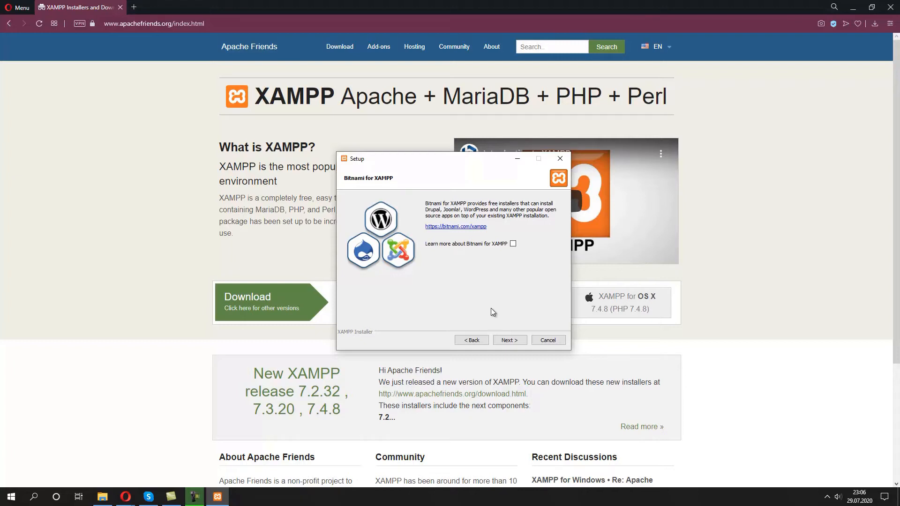
{"action": "left_click", "coordinate": [504, 341]}
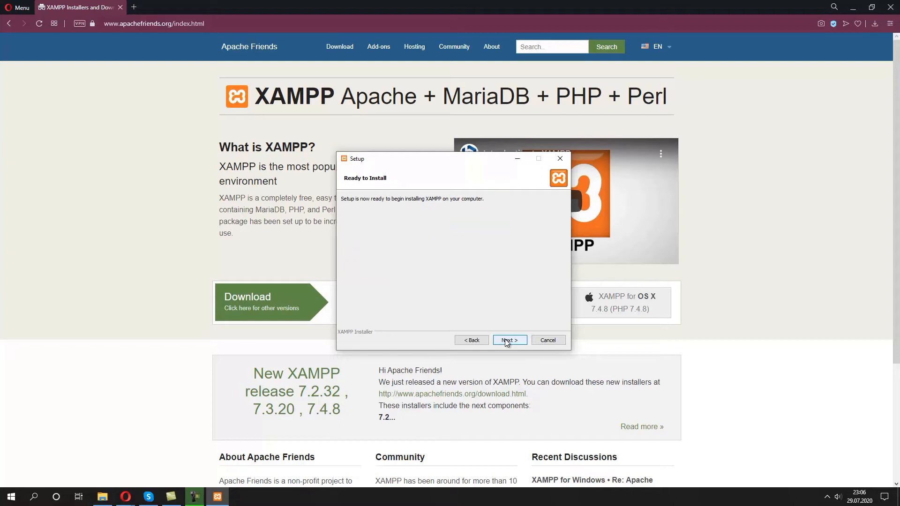
{"action": "left_click", "coordinate": [505, 340]}
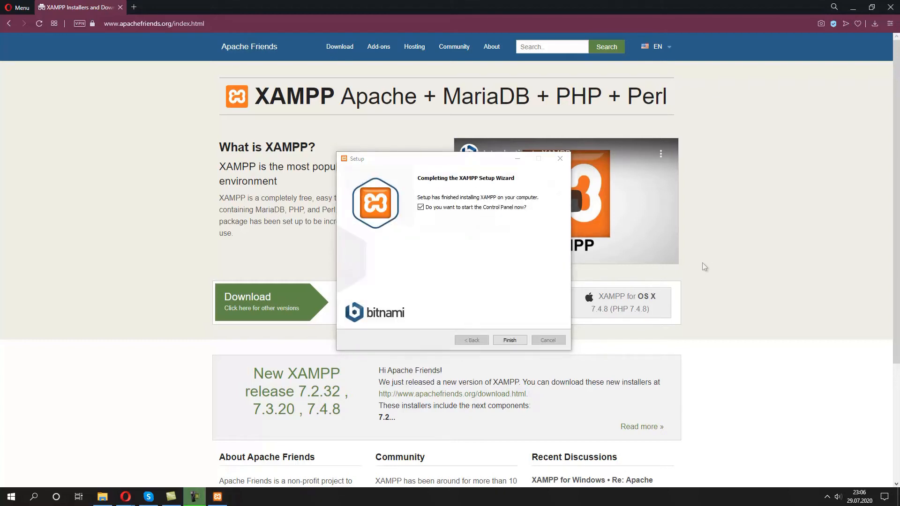
Finish the setup wizard with the option to start the Control Panel enabled, and reposition the XAMPP Control Panel window
{"action": "left_click_drag", "start_coordinate": [483, 158], "coordinate": [463, 151]}
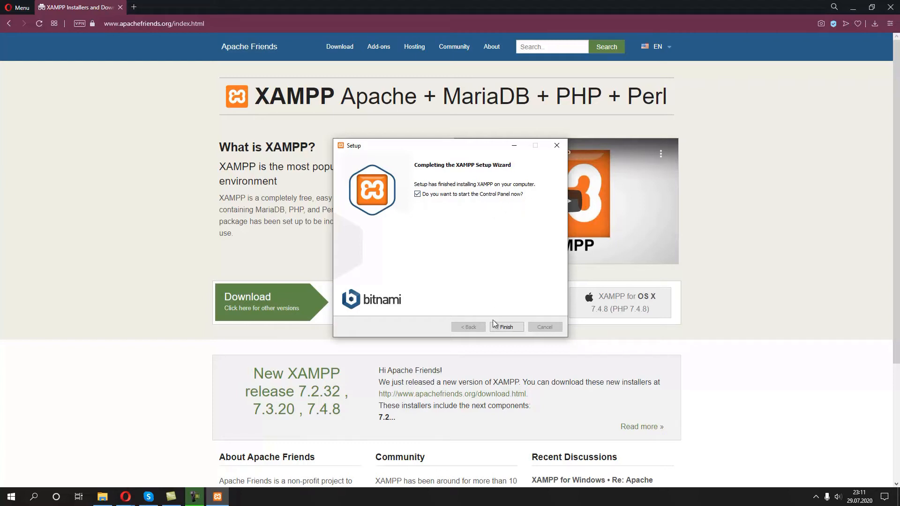
{"action": "left_click", "coordinate": [506, 327]}
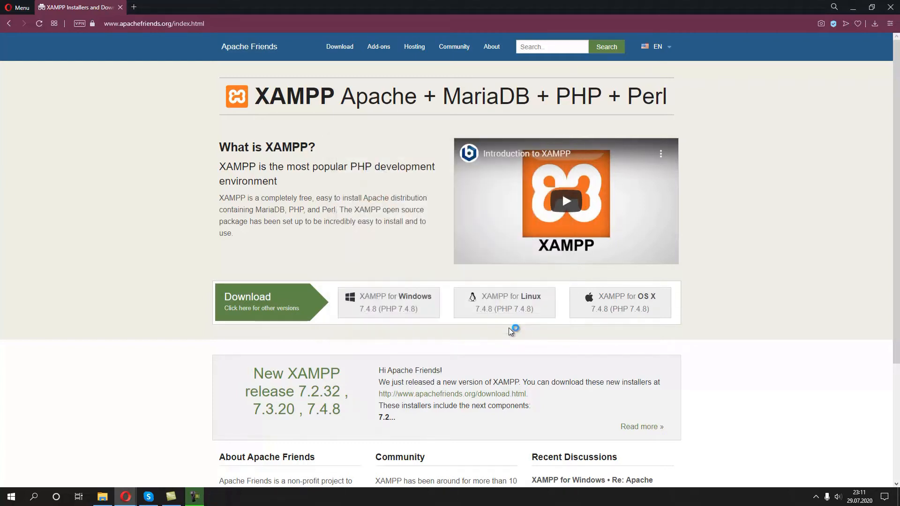
{"action": "left_click_drag", "start_coordinate": [157, 12], "coordinate": [506, 135]}
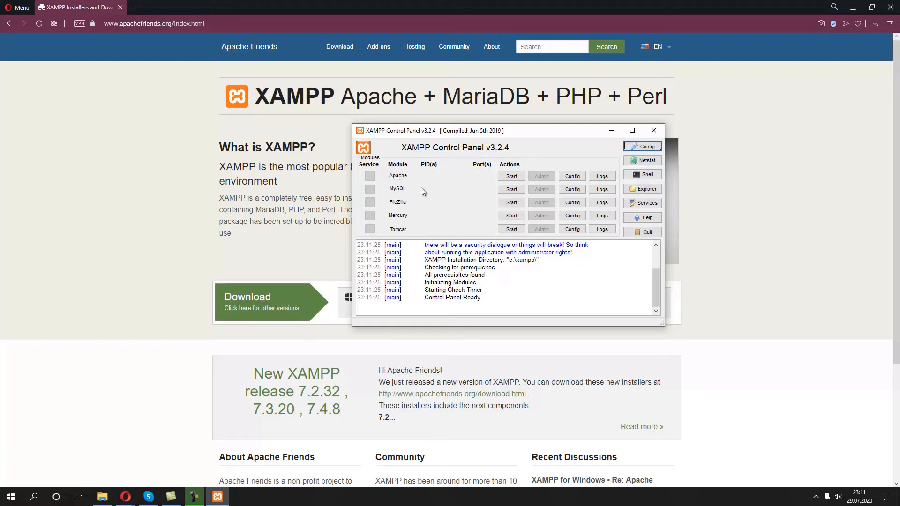
Start the Apache and MySQL modules in the XAMPP Control Panel
{"action": "left_click", "coordinate": [512, 177]}
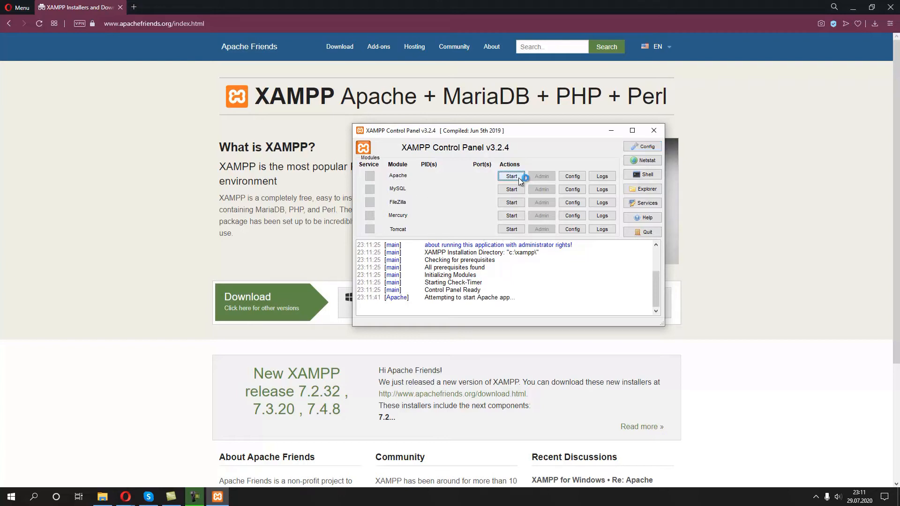
{"action": "left_click_drag", "start_coordinate": [423, 298], "coordinate": [529, 297]}
{"action": "left_click", "coordinate": [522, 307]}
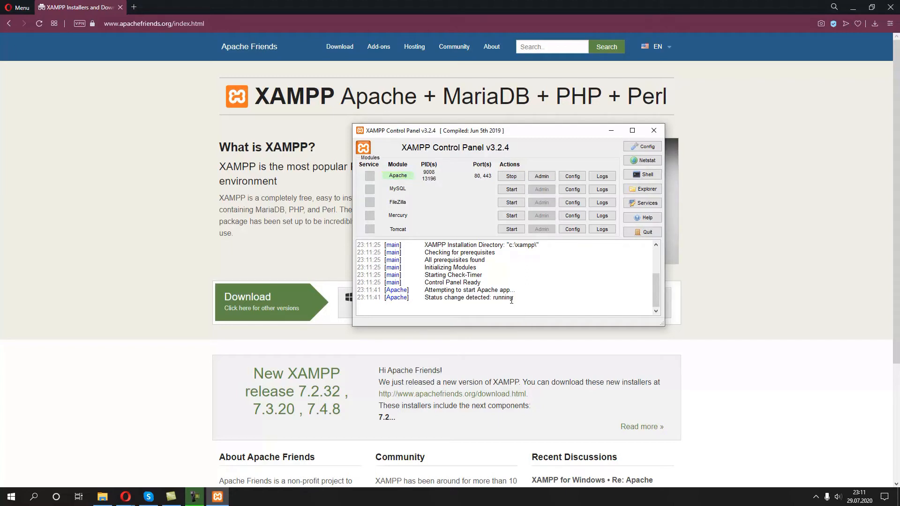
{"action": "left_click_drag", "start_coordinate": [656, 291], "coordinate": [647, 324]}
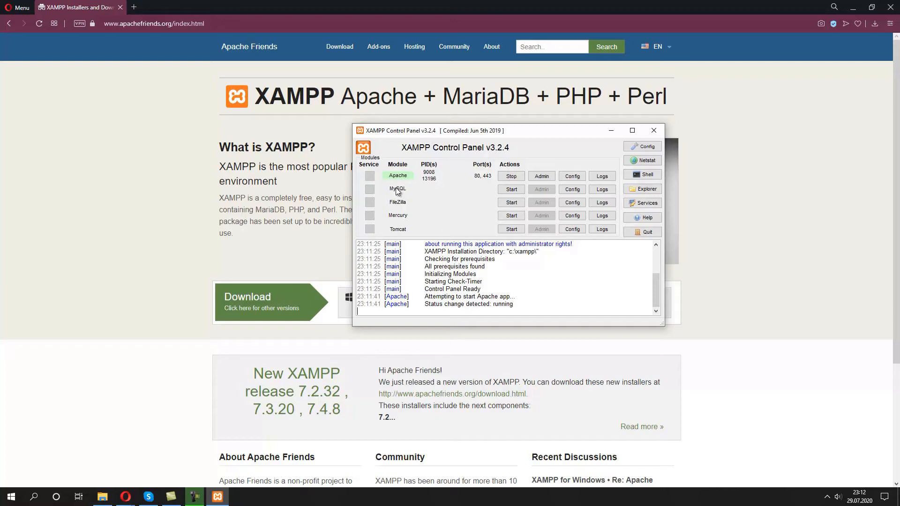
{"action": "left_click", "coordinate": [513, 190]}
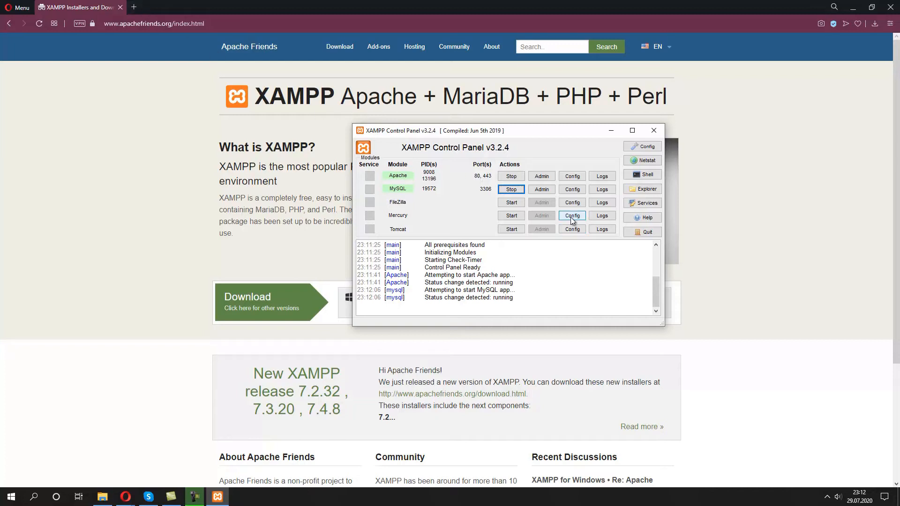
Load localhost:80 in a new browser tab to check that the server responds, and close that tab
{"action": "left_click", "coordinate": [134, 7]}
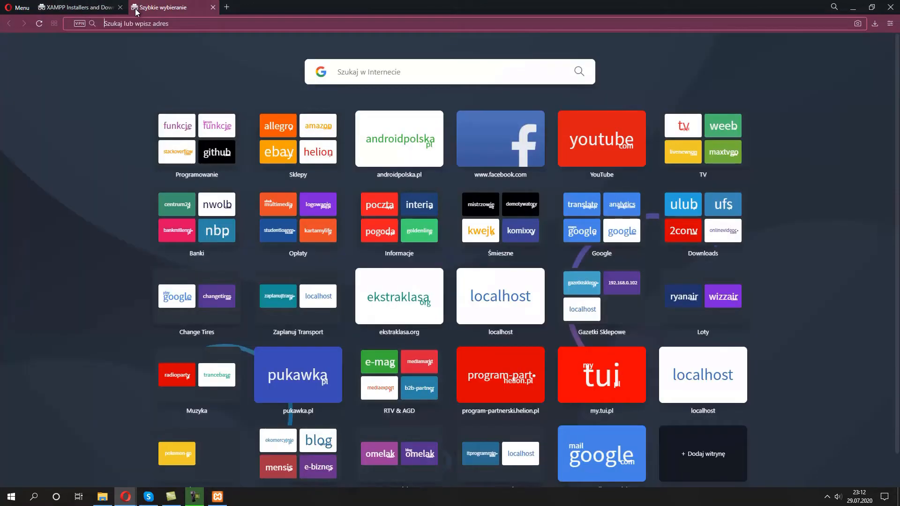
{"action": "type", "text": "localhost"}
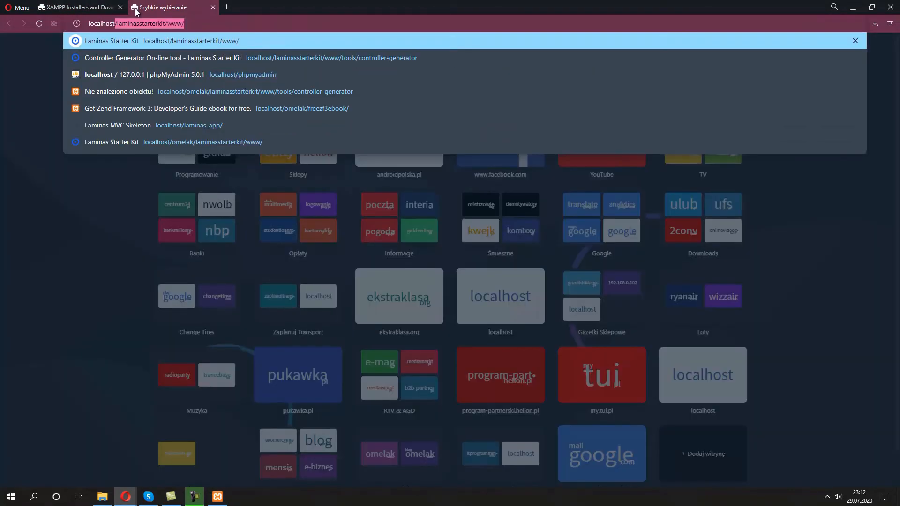
{"action": "key", "text": "Delete"}
{"action": "type", "text": ":80"}
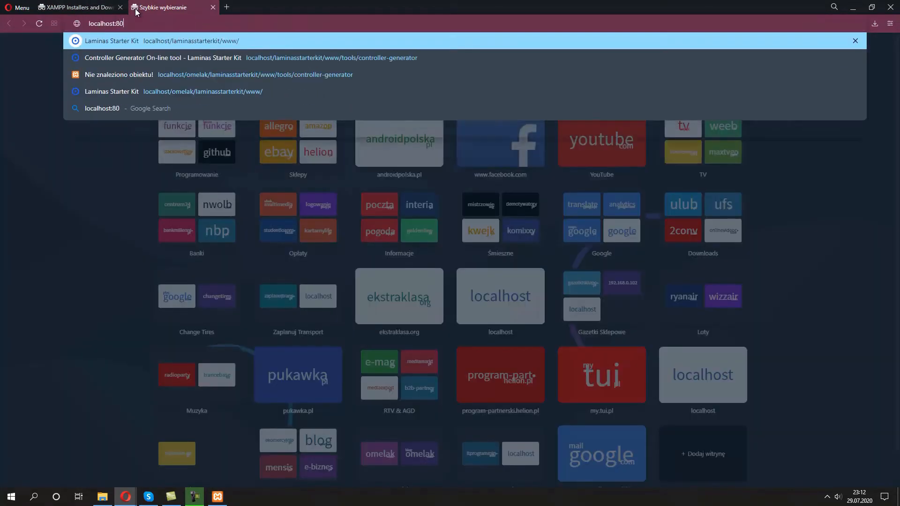
{"action": "key", "text": "Return"}
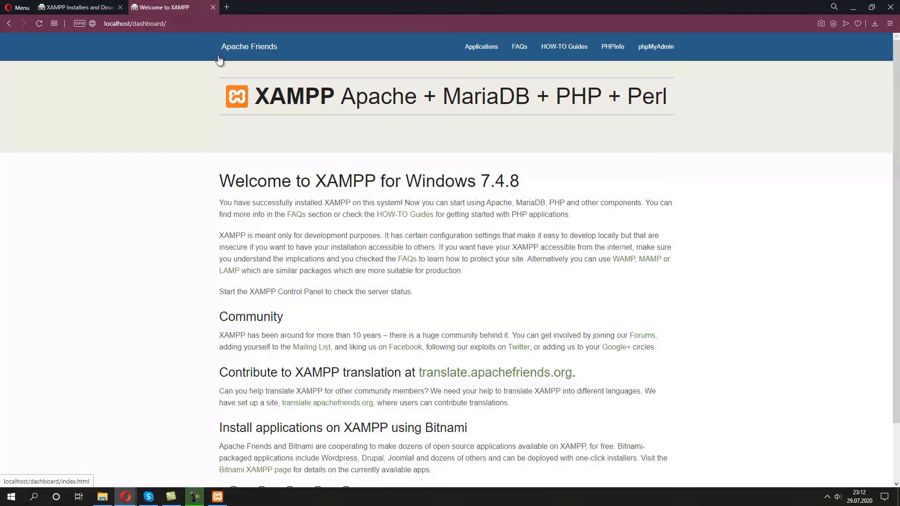
{"action": "left_click", "coordinate": [213, 7]}
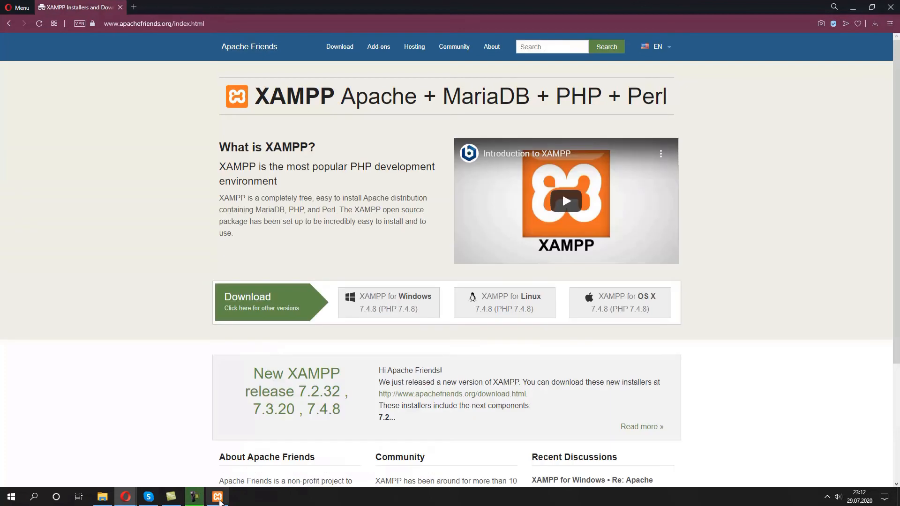
Return to the XAMPP Control Panel and open the Apache module's admin page in the browser
{"action": "left_click", "coordinate": [224, 497]}
{"action": "left_click_drag", "start_coordinate": [564, 130], "coordinate": [547, 122]}
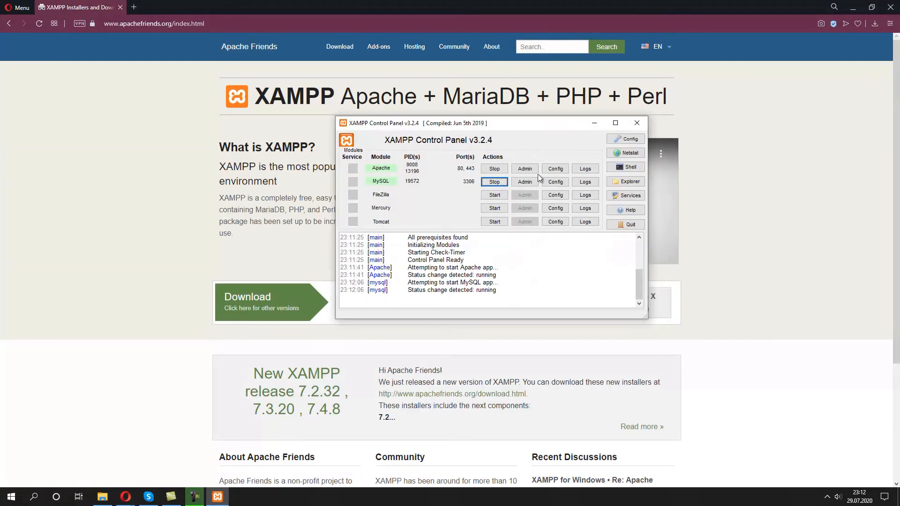
{"action": "left_click", "coordinate": [525, 168]}
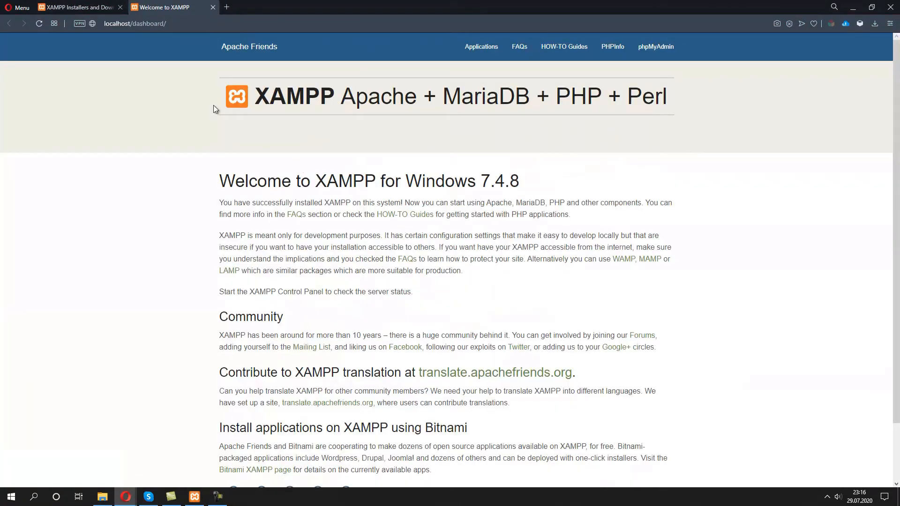
{"action": "double_click", "coordinate": [147, 23]}
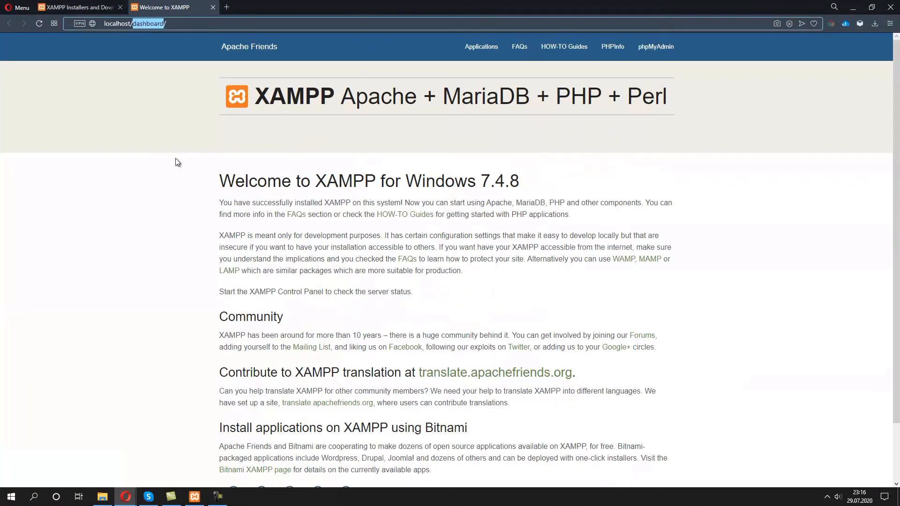
{"action": "left_click", "coordinate": [151, 215]}
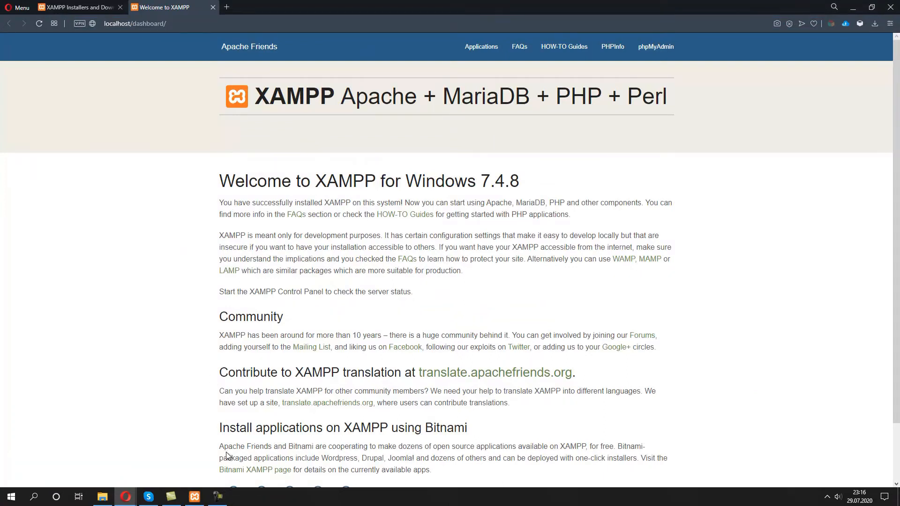
Switch to File Explorer and examine the C:\xampp installation path and its htdocs, php, mysql and sendmail folders
{"action": "left_click", "coordinate": [103, 495]}
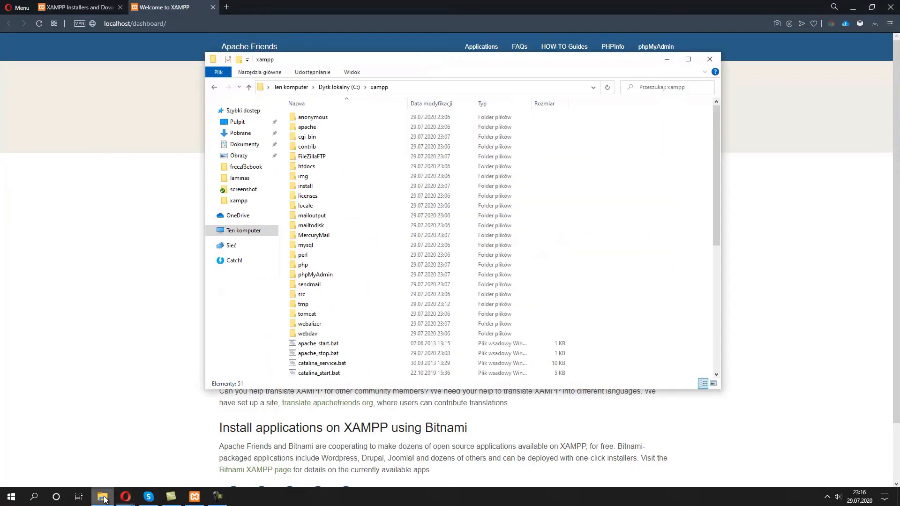
{"action": "left_click", "coordinate": [489, 85]}
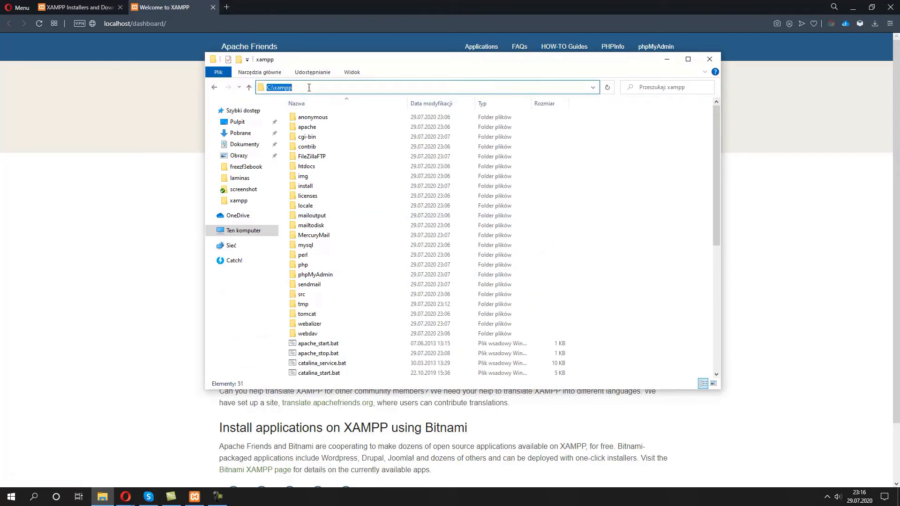
{"action": "left_click", "coordinate": [615, 220]}
{"action": "left_click_drag", "start_coordinate": [716, 125], "coordinate": [710, 106]}
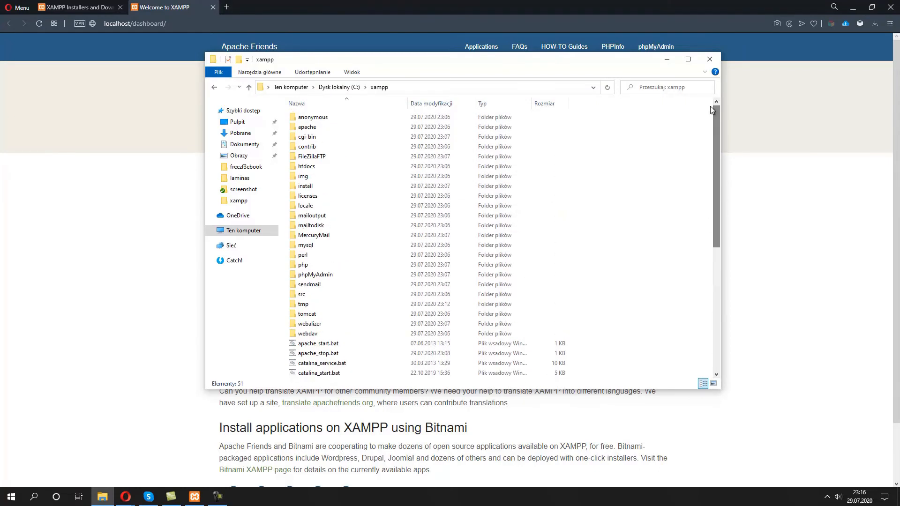
{"action": "mouse_move", "coordinate": [595, 60]}
{"action": "left_mouse_down"}
{"action": "mouse_move", "coordinate": [629, 67]}
{"action": "mouse_move", "coordinate": [609, 66]}
{"action": "left_mouse_up"}
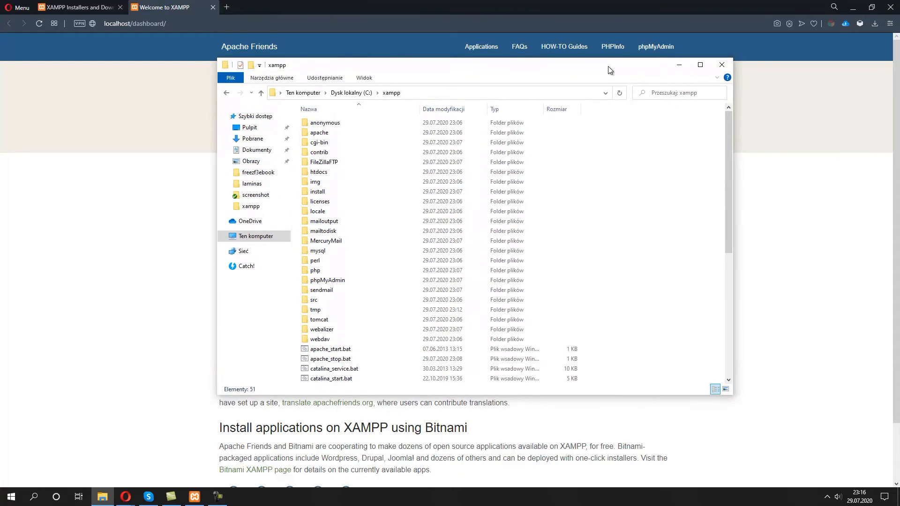
{"action": "left_click", "coordinate": [347, 175]}
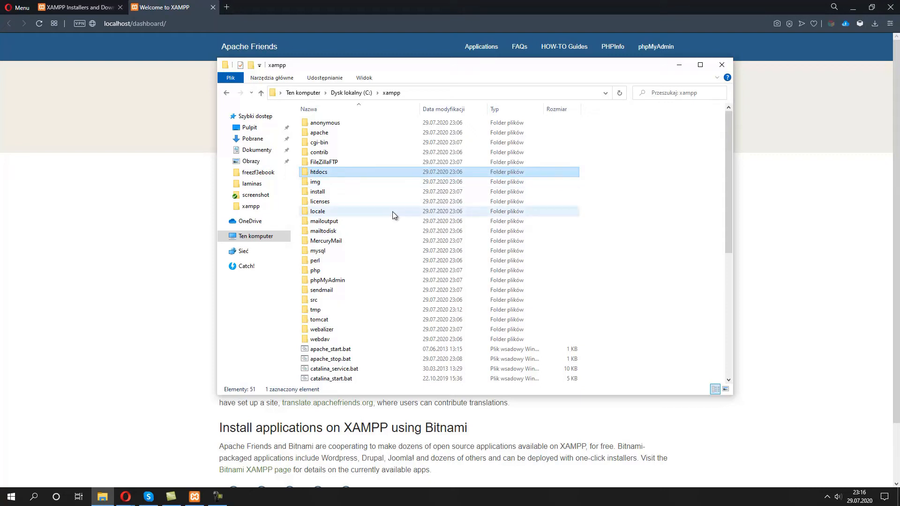
{"action": "left_click", "coordinate": [366, 270]}
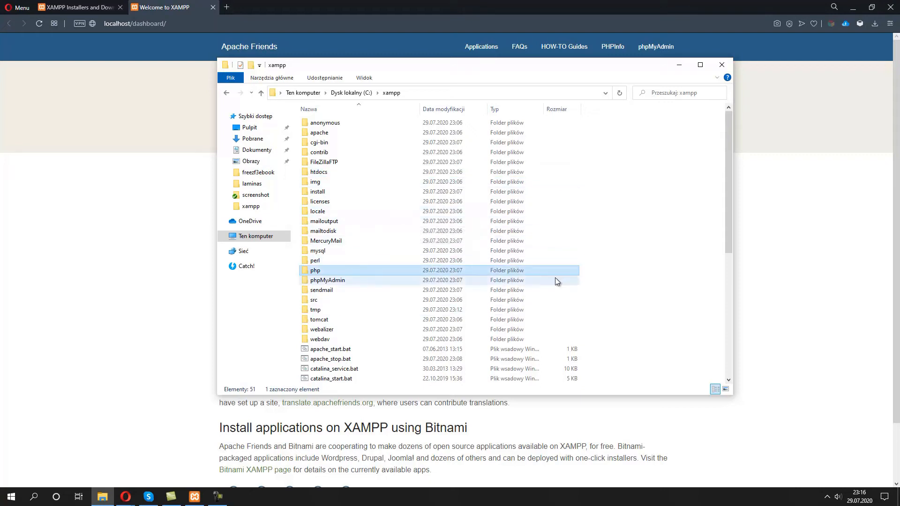
{"action": "left_click", "coordinate": [387, 251]}
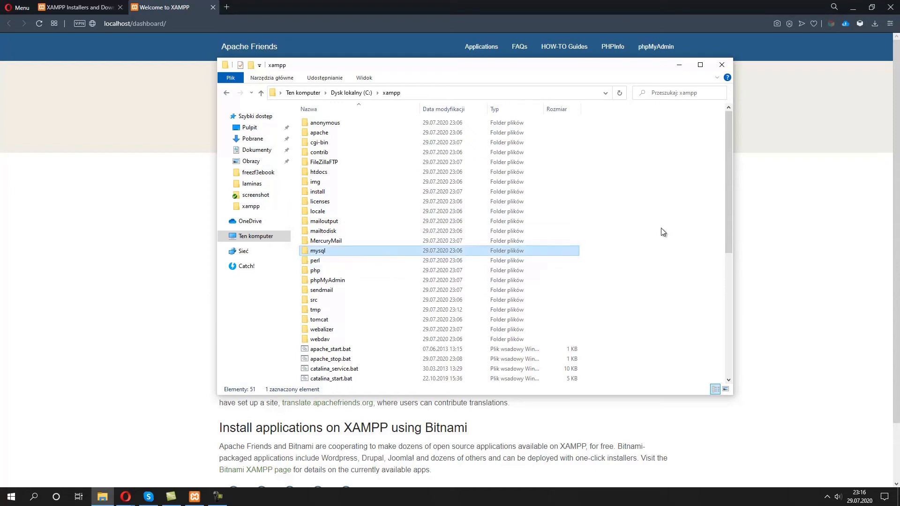
{"action": "left_click", "coordinate": [367, 290]}
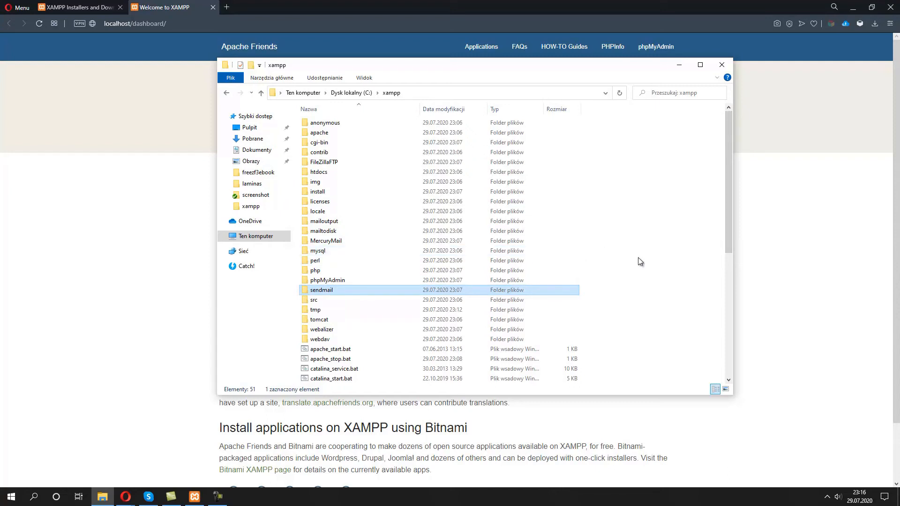
Examine xampp_start.exe, xampp_stop.exe and xampp-control.exe in the xampp folder, comparing them with the running XAMPP Control Panel
{"action": "left_click_drag", "start_coordinate": [728, 159], "coordinate": [698, 336]}
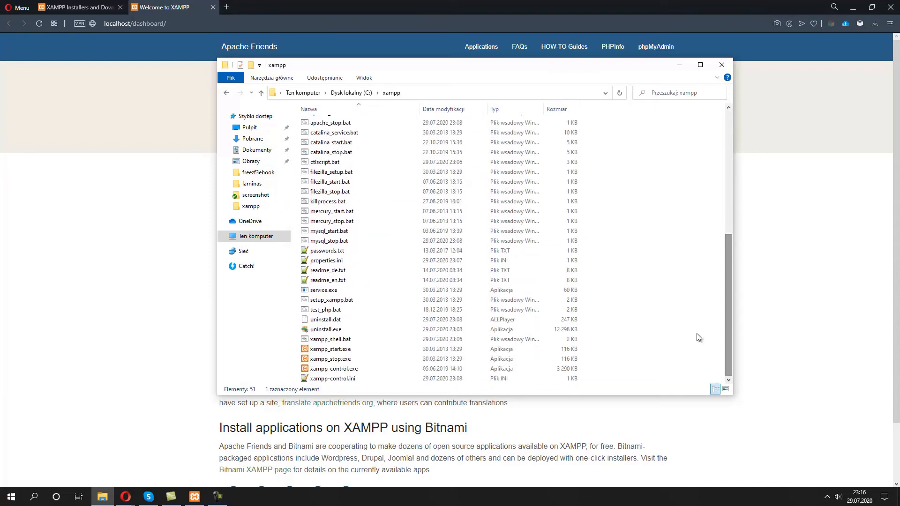
{"action": "left_click", "coordinate": [325, 368]}
{"action": "left_click", "coordinate": [325, 358]}
{"action": "left_click", "coordinate": [326, 350]}
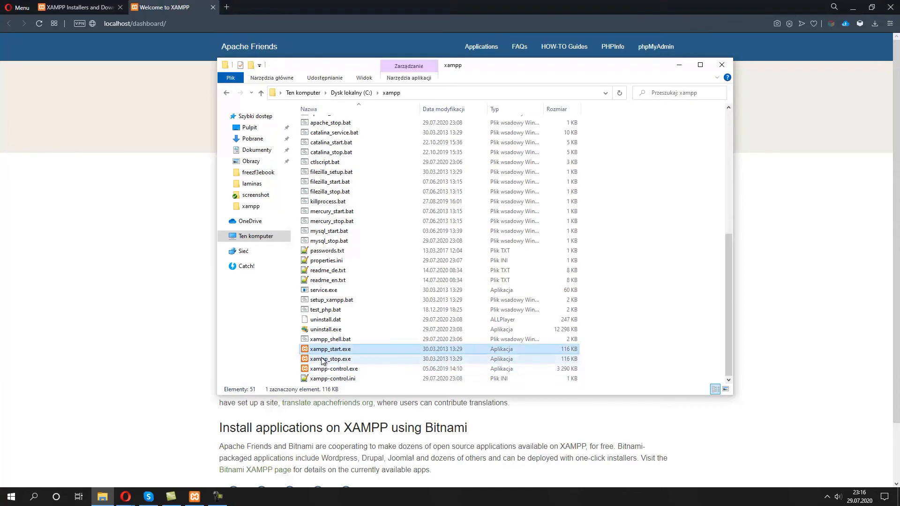
{"action": "left_click", "coordinate": [325, 368]}
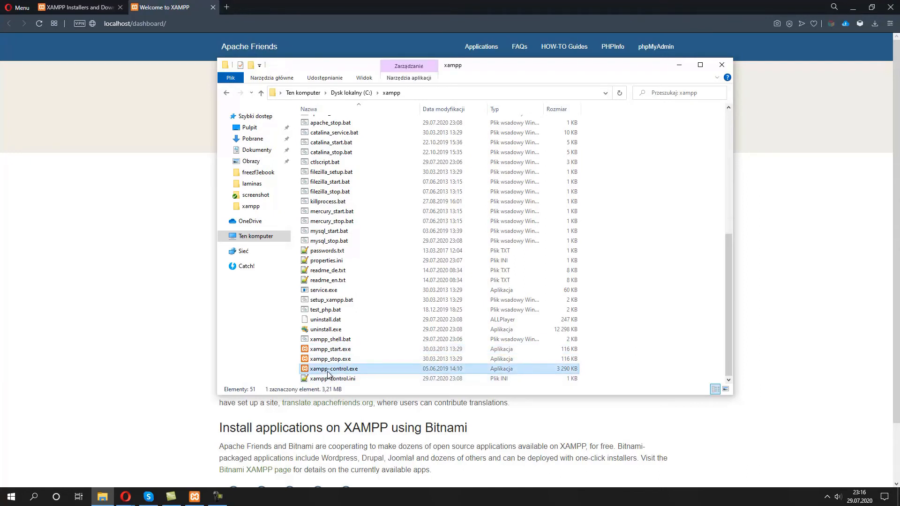
{"action": "left_click", "coordinate": [193, 496]}
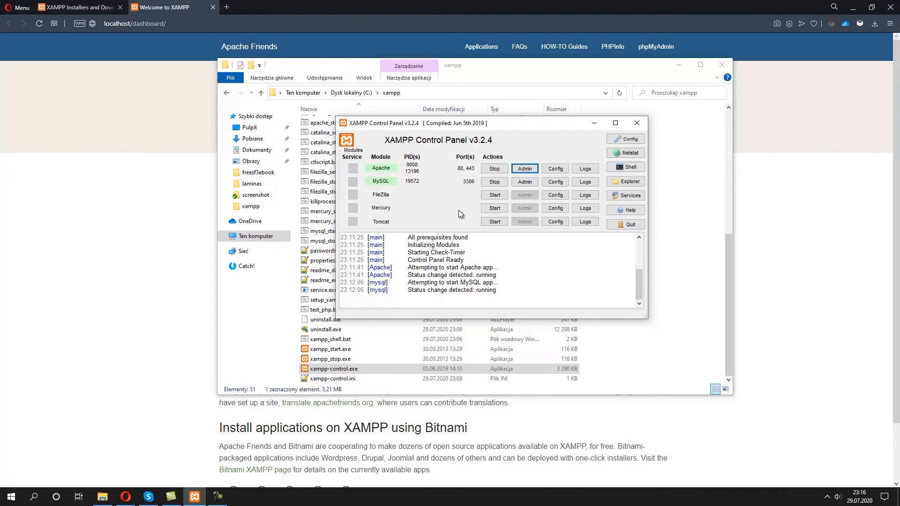
{"action": "left_click", "coordinate": [673, 306]}
{"action": "left_click", "coordinate": [344, 350]}
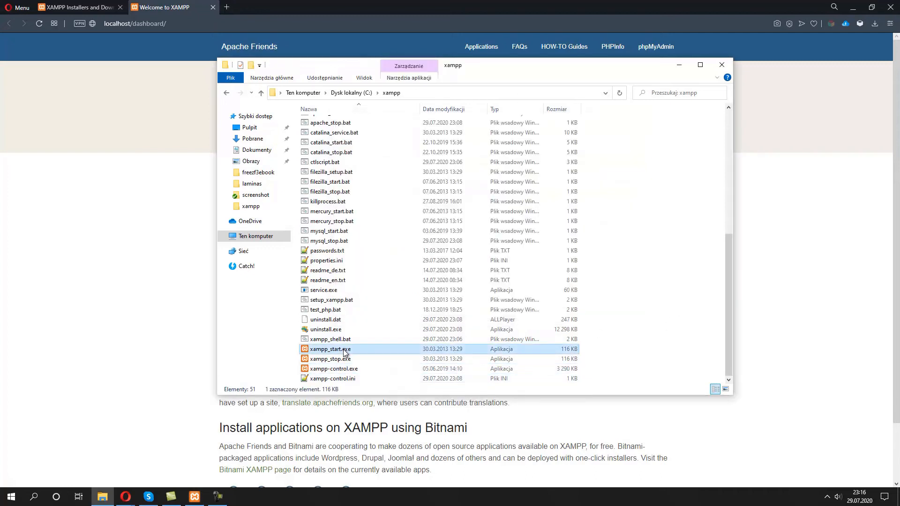
{"action": "left_click", "coordinate": [345, 362]}
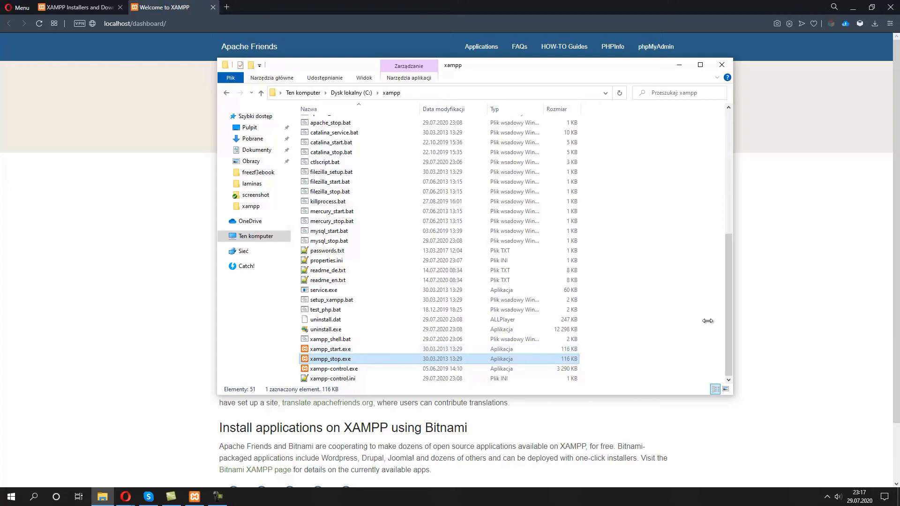
{"action": "left_click_drag", "start_coordinate": [729, 329], "coordinate": [735, 165]}
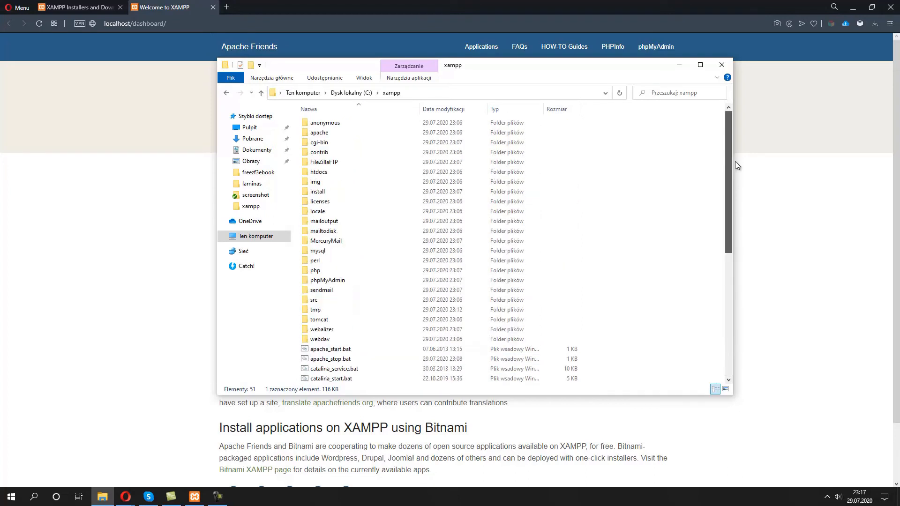
{"action": "left_click", "coordinate": [701, 209]}
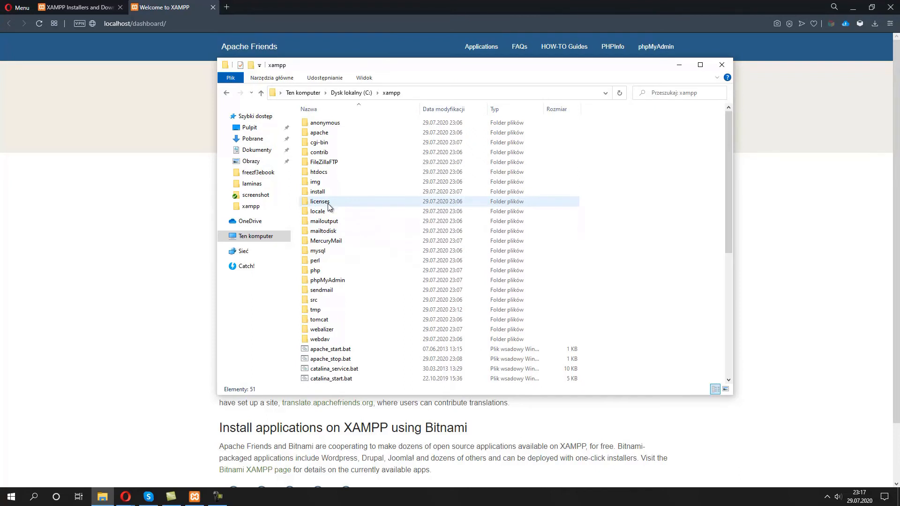
Open the htdocs folder and compare its dashboard subfolder with the dashboard part of the localhost address in the browser
{"action": "double_click", "coordinate": [320, 172]}
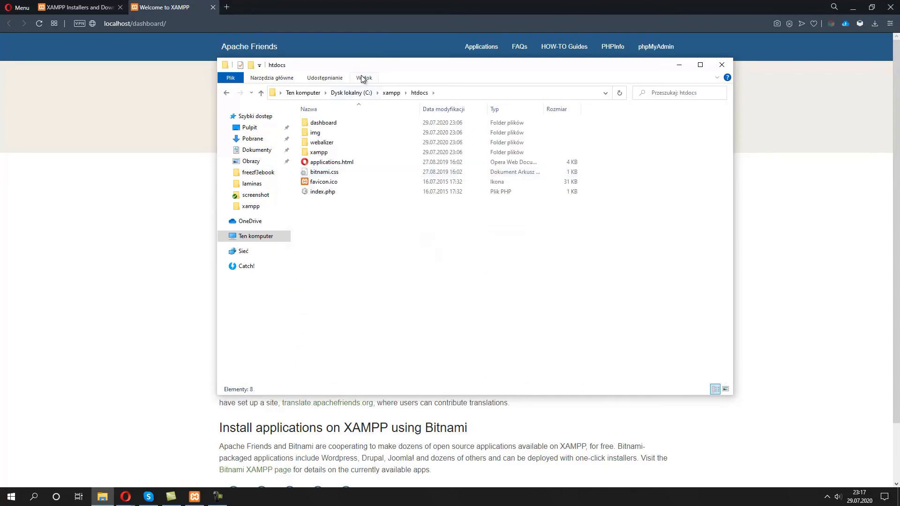
{"action": "left_click_drag", "start_coordinate": [364, 62], "coordinate": [373, 86]}
{"action": "left_click", "coordinate": [337, 149]}
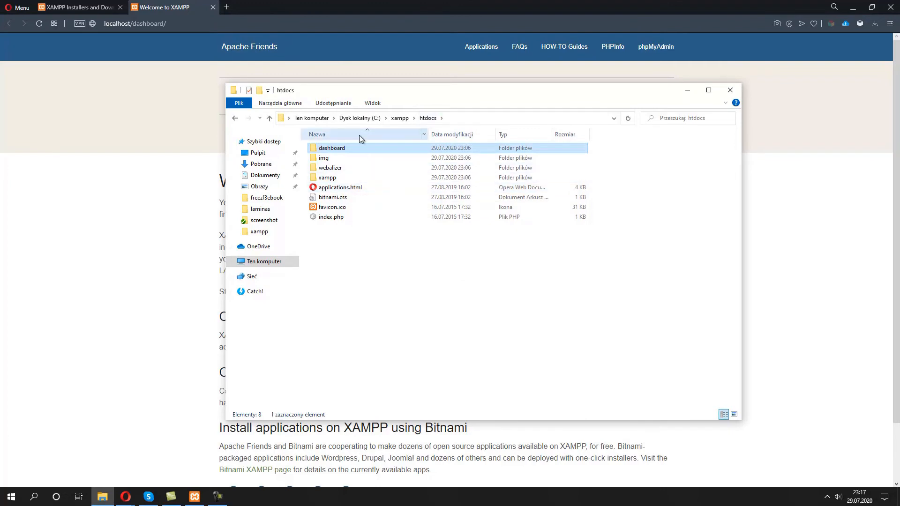
{"action": "double_click", "coordinate": [146, 23]}
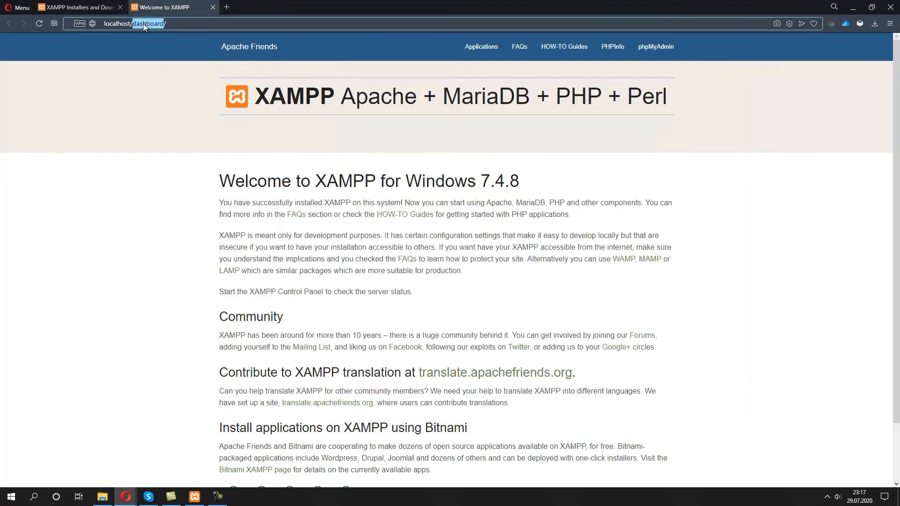
Return to File Explorer, create a folder named hello inside htdocs, and open it
{"action": "left_click", "coordinate": [102, 500]}
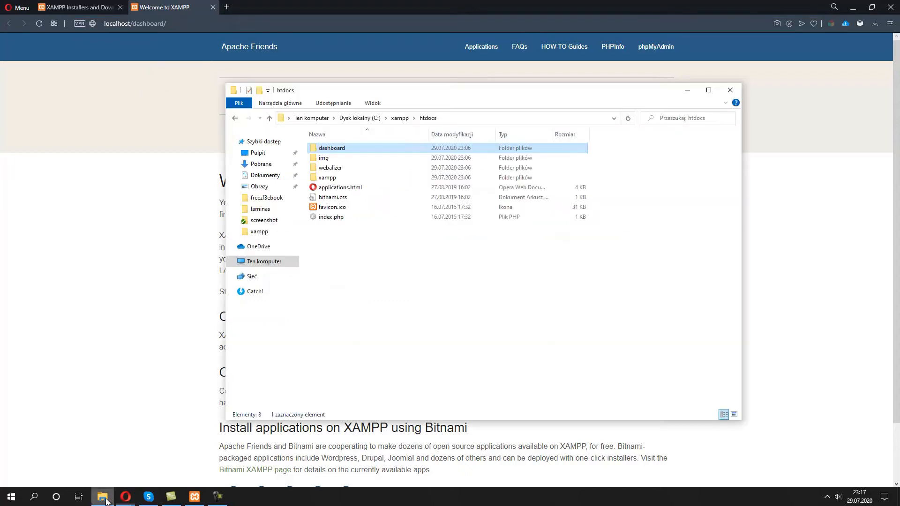
{"action": "right_click", "coordinate": [397, 264]}
{"action": "mouse_move", "coordinate": [438, 420]}
{"action": "left_click", "coordinate": [595, 302]}
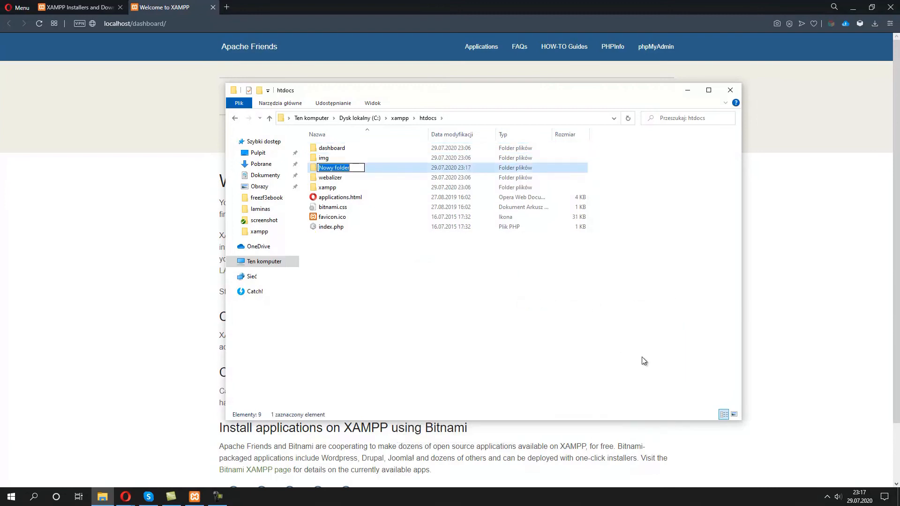
{"action": "type", "text": "hello"}
{"action": "key", "text": "Return"}
{"action": "key", "text": "Return"}
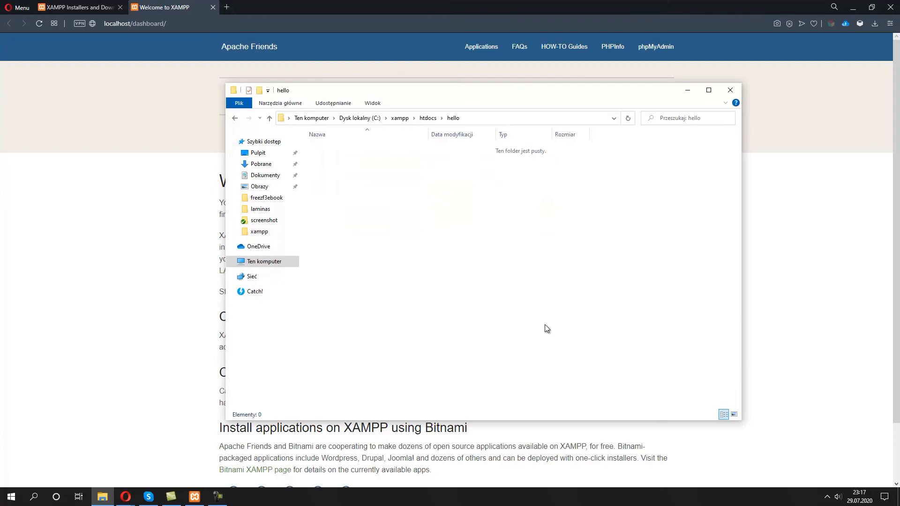
Create a new text document in the hello folder, name it home.php, and accept the file extension change
{"action": "right_click", "coordinate": [496, 214]}
{"action": "mouse_move", "coordinate": [549, 367]}
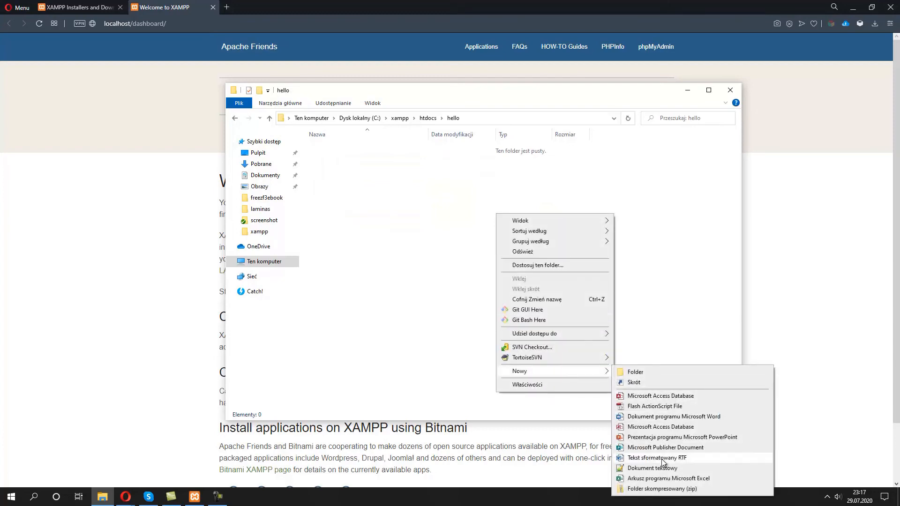
{"action": "left_click", "coordinate": [645, 466]}
{"action": "key", "text": "Delete"}
{"action": "key", "text": "Delete"}
{"action": "key", "text": "Delete"}
{"action": "key", "text": "Delete"}
{"action": "key", "text": "Delete"}
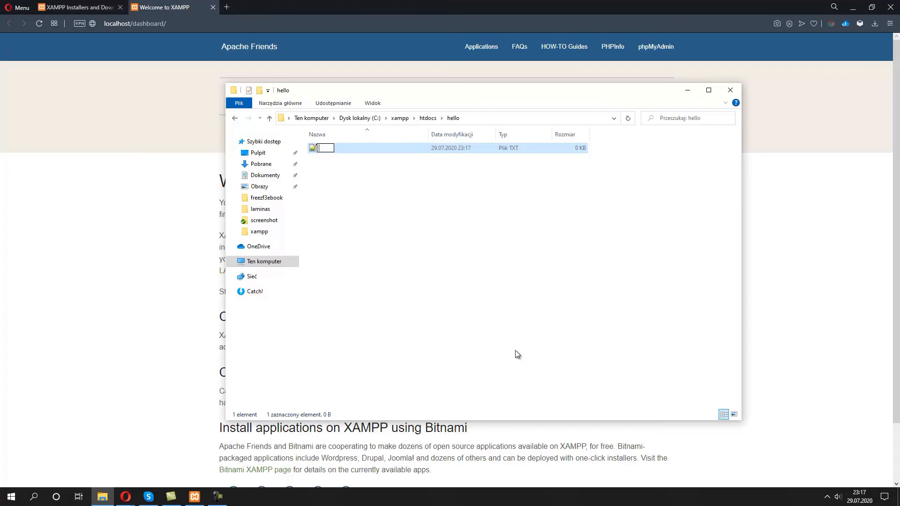
{"action": "type", "text": "home.php"}
{"action": "key", "text": "Return"}
{"action": "key", "text": "Return"}
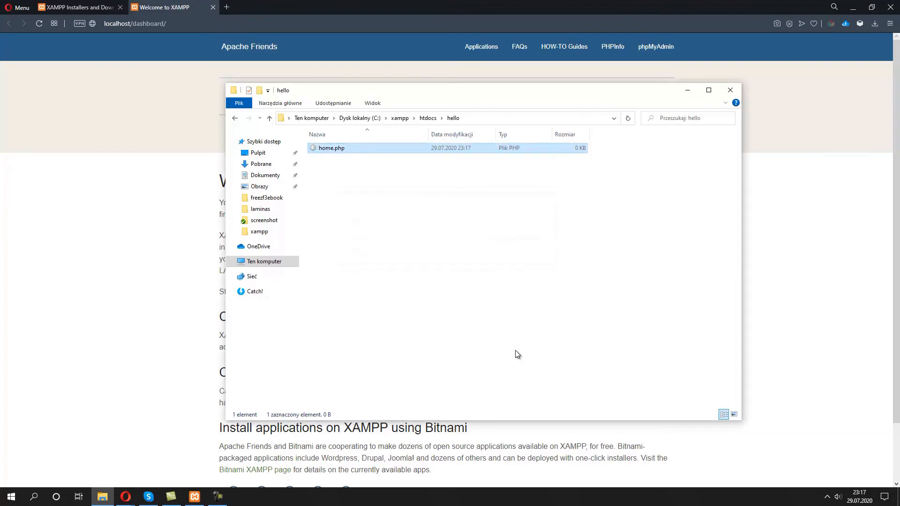
Open home.php in Notepad++, write a closed PHP block containing echo 'Hello home';, and save the file
{"action": "right_click", "coordinate": [343, 148]}
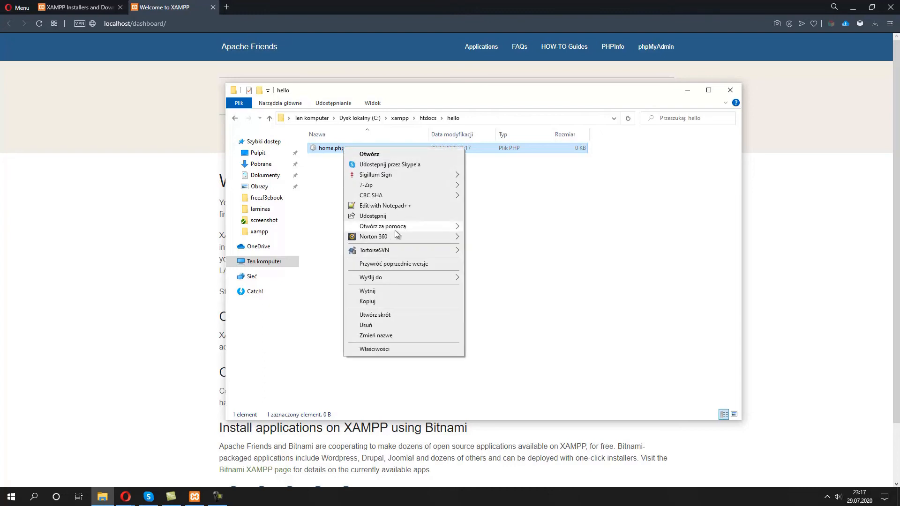
{"action": "left_click", "coordinate": [414, 206]}
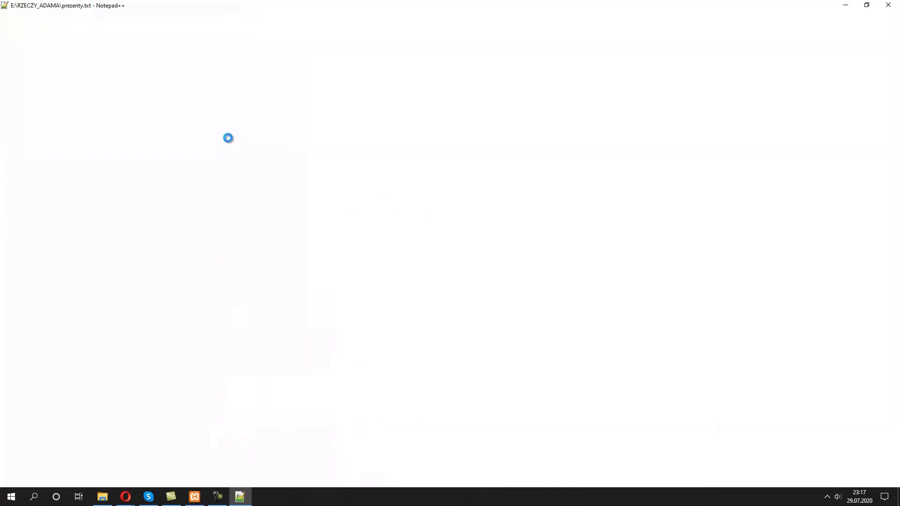
{"action": "type", "text": "<?php"}
{"action": "key", "text": "Return"}
{"action": "key", "text": "Return"}
{"action": "type", "text": "echo "}
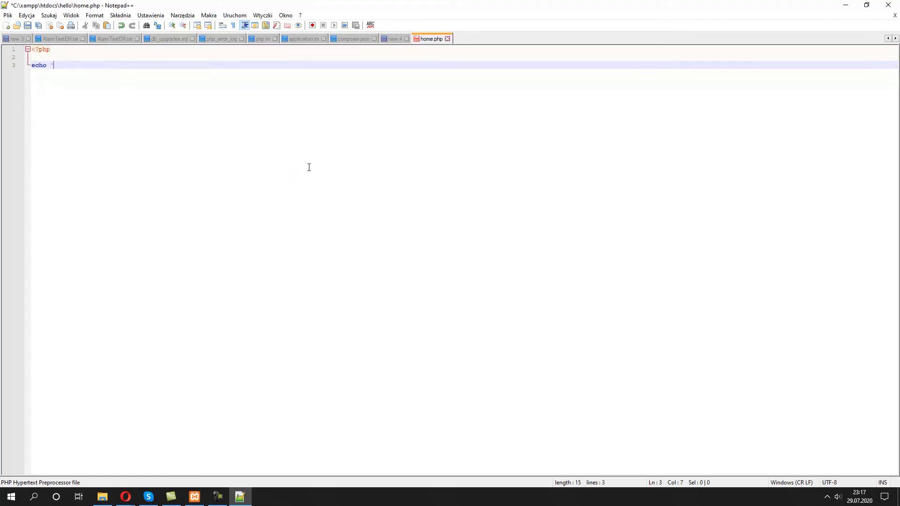
{"action": "type", "text": "'Hello home';"}
{"action": "key", "text": "Return"}
{"action": "key", "text": "Return"}
{"action": "type", "text": "?>"}
{"action": "key", "text": "ctrl+s"}
{"action": "left_click", "coordinate": [846, 7]}
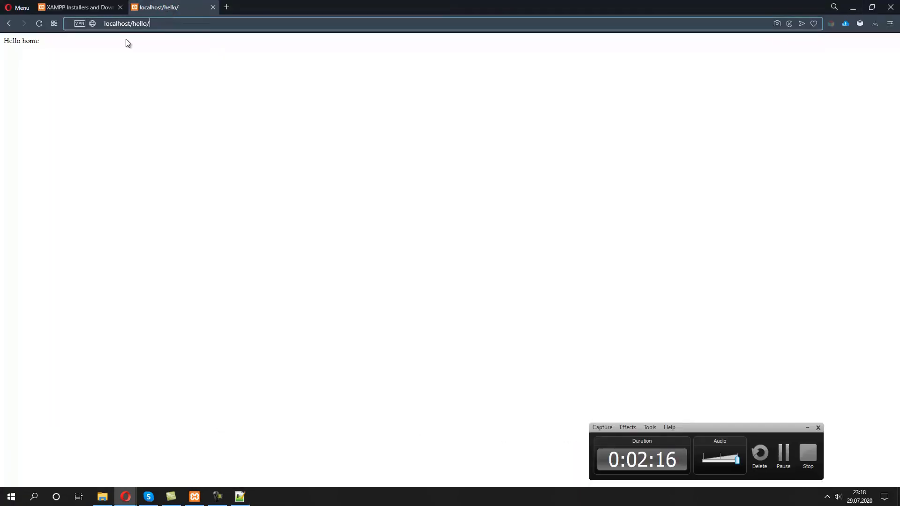
Go back to the XAMPP dashboard page in the browser and change its address to load localhost/hello/home.php
{"action": "key", "text": "alt+Left"}
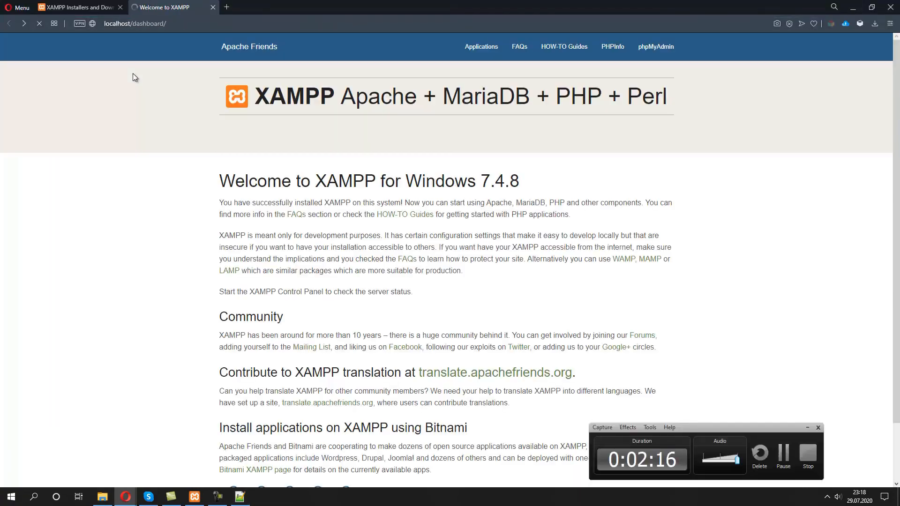
{"action": "left_click", "coordinate": [154, 23]}
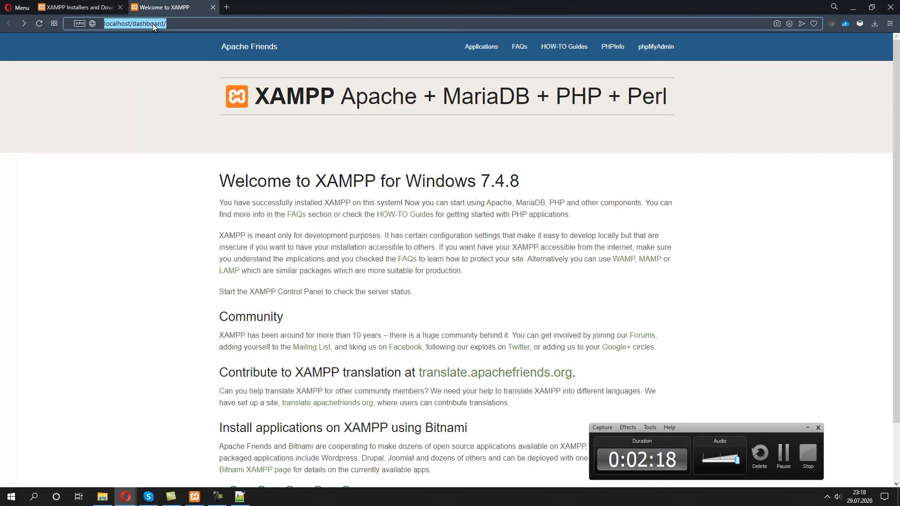
{"action": "double_click", "coordinate": [153, 23]}
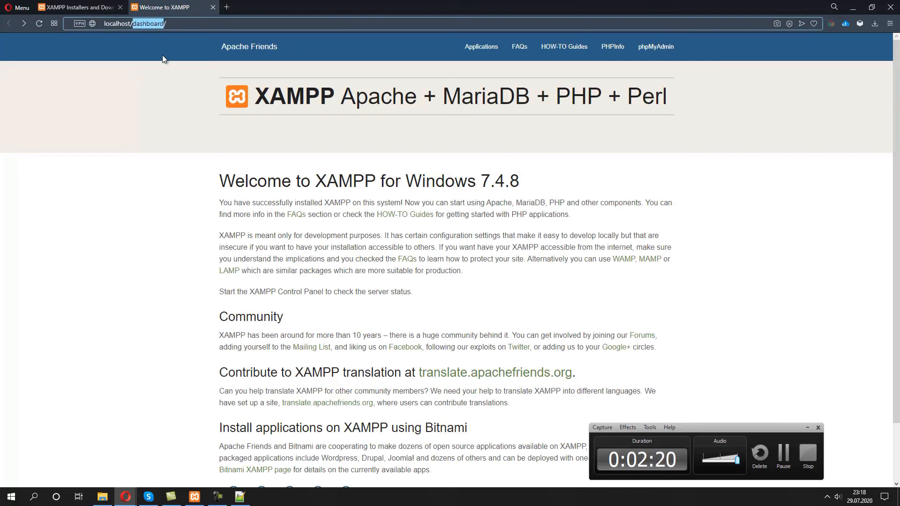
{"action": "type", "text": "hello/"}
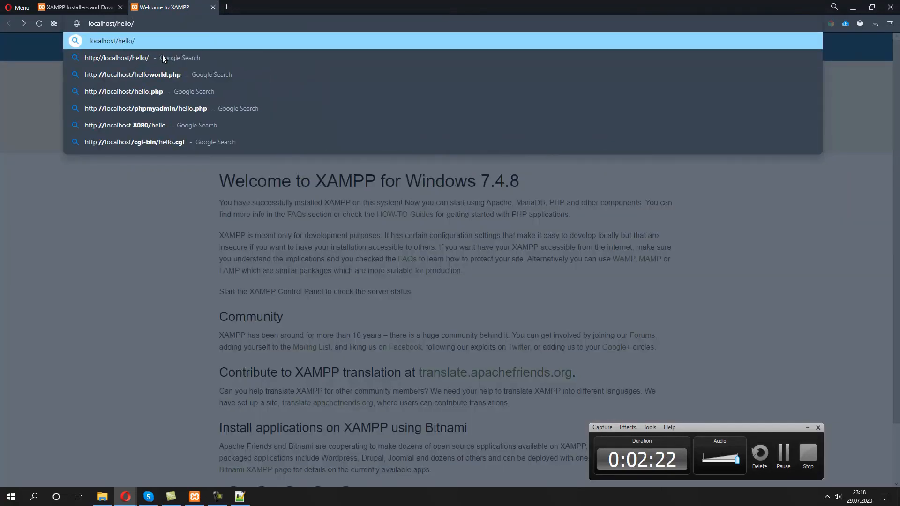
{"action": "type", "text": "home.php"}
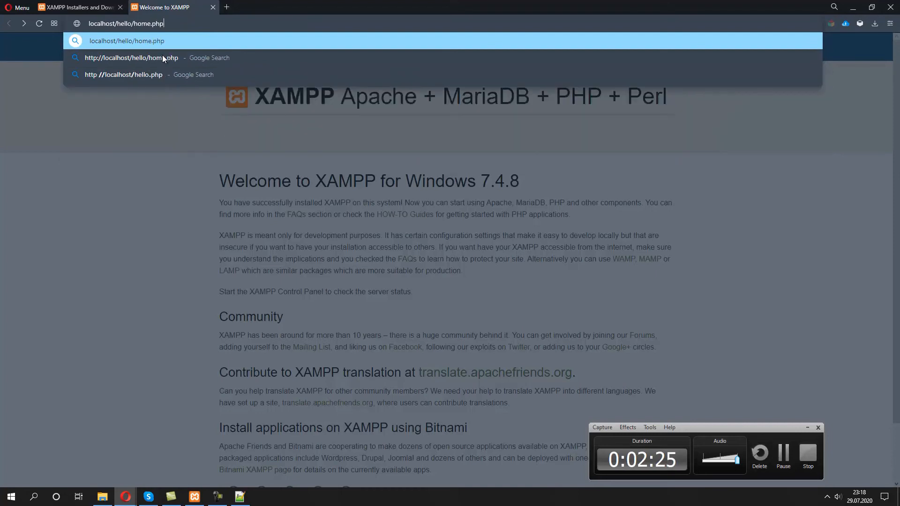
{"action": "key", "text": "Return"}
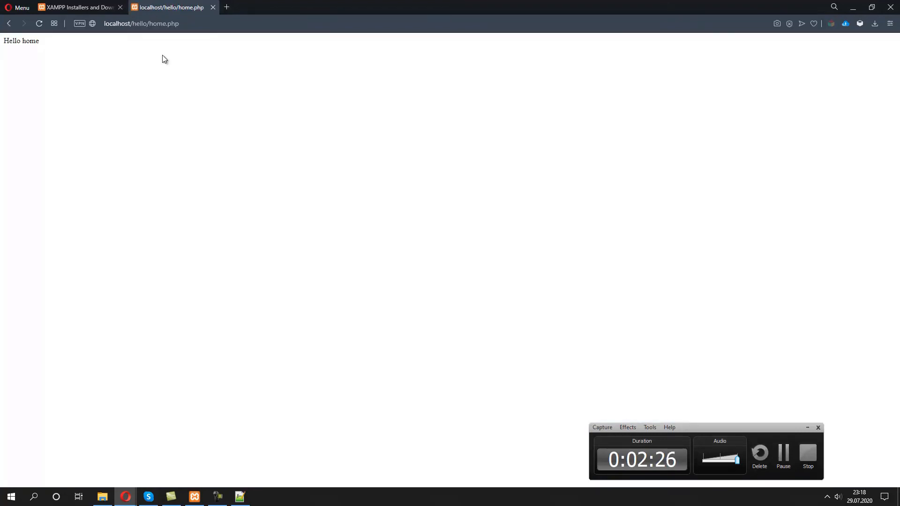
Check the text that home.php outputs and go back to the XAMPP dashboard page
{"action": "left_click_drag", "start_coordinate": [43, 42], "coordinate": [4, 36]}
{"action": "left_click", "coordinate": [98, 72]}
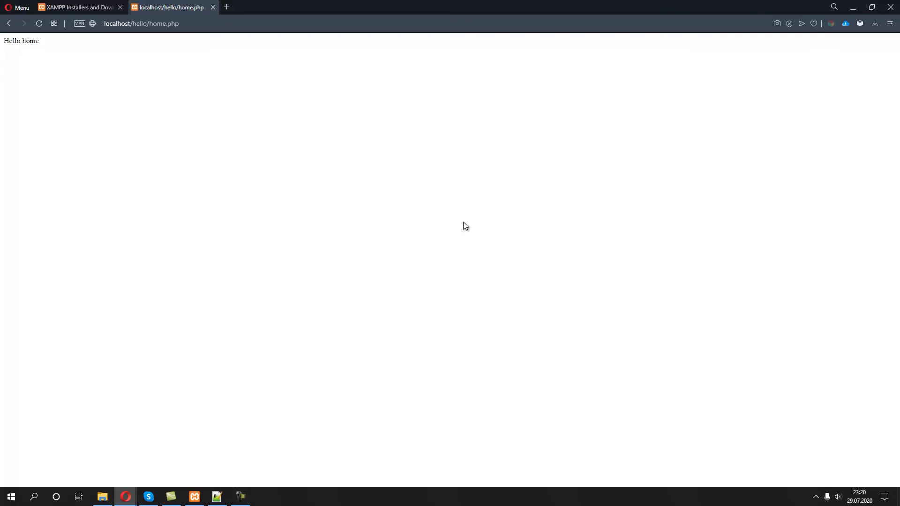
{"action": "key", "text": "alt+Left"}
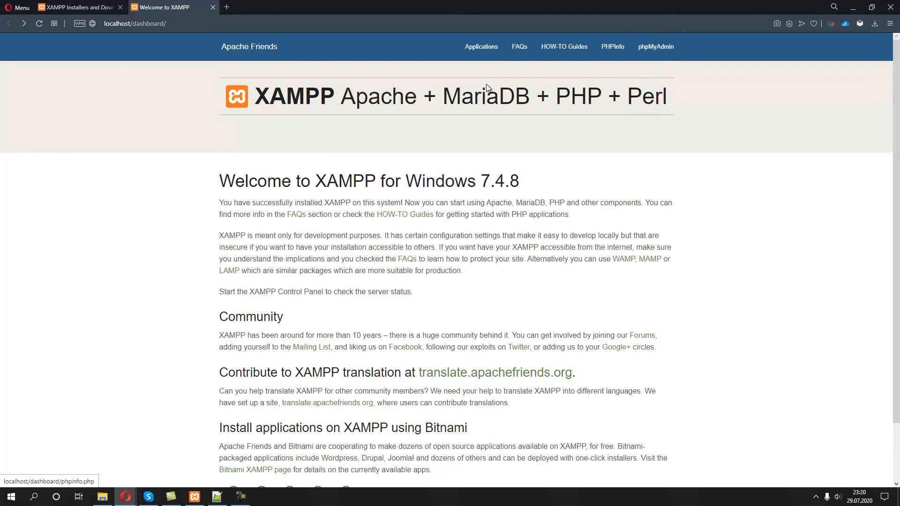
Switch to the XAMPP Control Panel and open phpMyAdmin through the MySQL module's admin option
{"action": "left_click", "coordinate": [196, 498]}
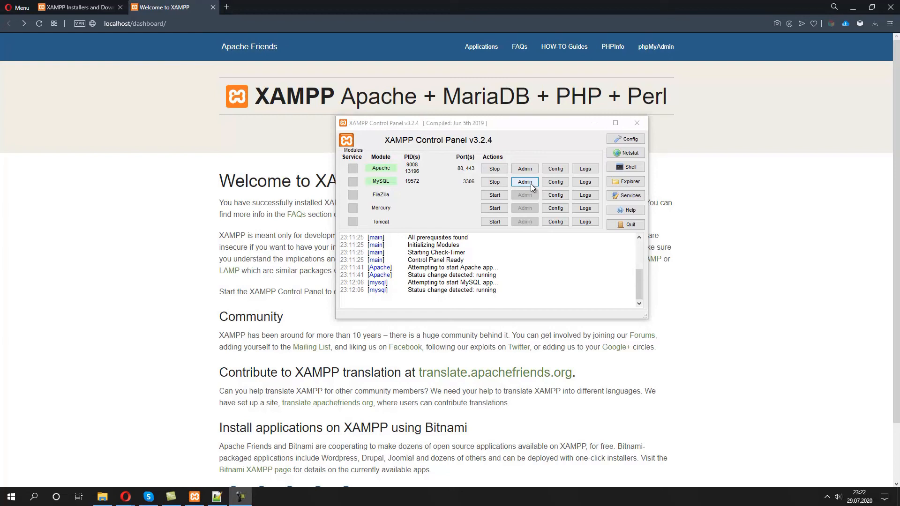
{"action": "left_click", "coordinate": [523, 184]}
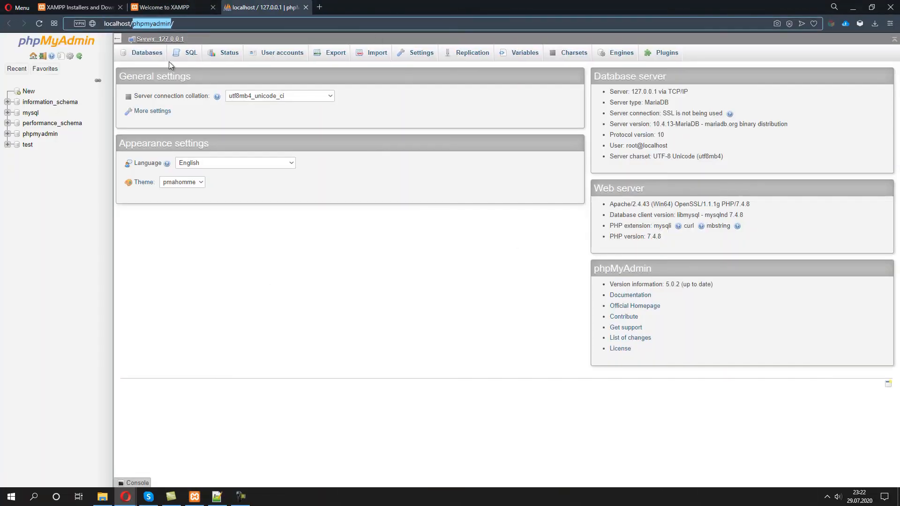
{"action": "left_click", "coordinate": [299, 284]}
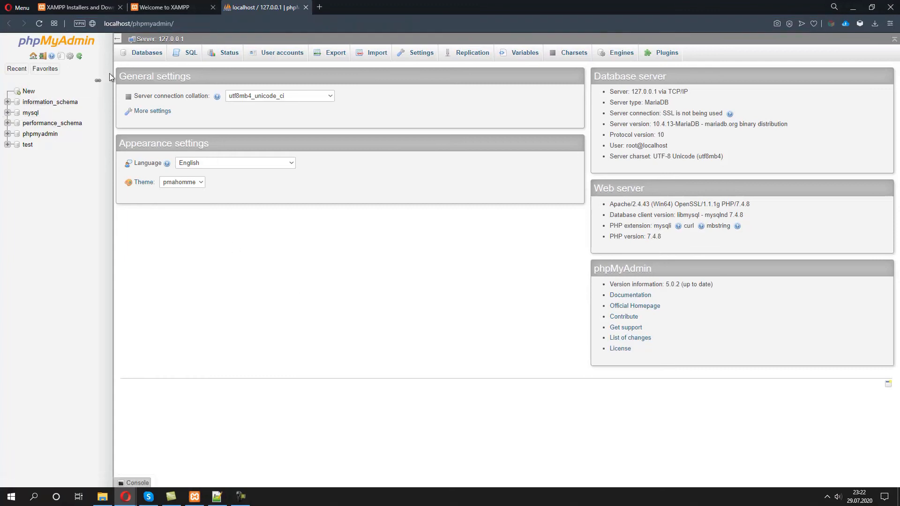
Create a new database named hello_db with the default collation
{"action": "left_click", "coordinate": [28, 91]}
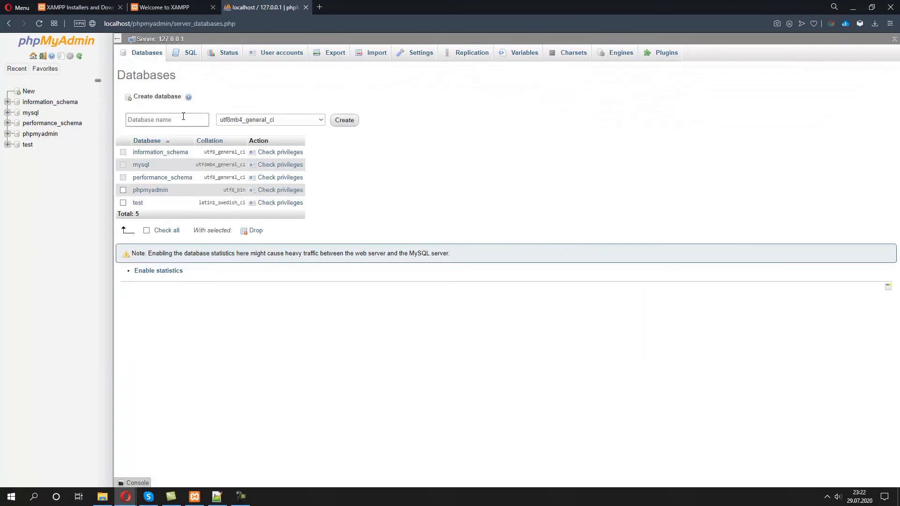
{"action": "left_click", "coordinate": [179, 120]}
{"action": "type", "text": "hello_db"}
{"action": "left_click", "coordinate": [344, 121]}
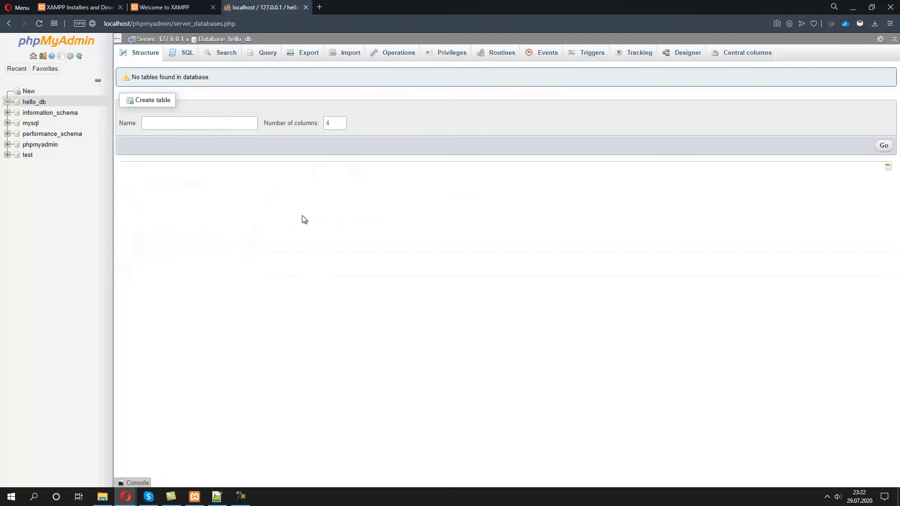
Start a new table named sample_table with 2 columns in the hello_db database
{"action": "left_click", "coordinate": [160, 124]}
{"action": "type", "text": "sample_table"}
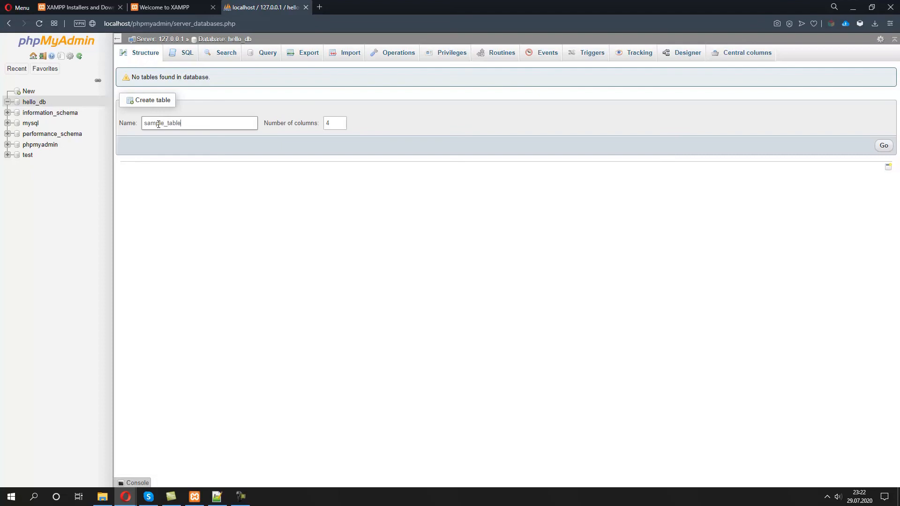
{"action": "double_click", "coordinate": [327, 123]}
{"action": "type", "text": "2"}
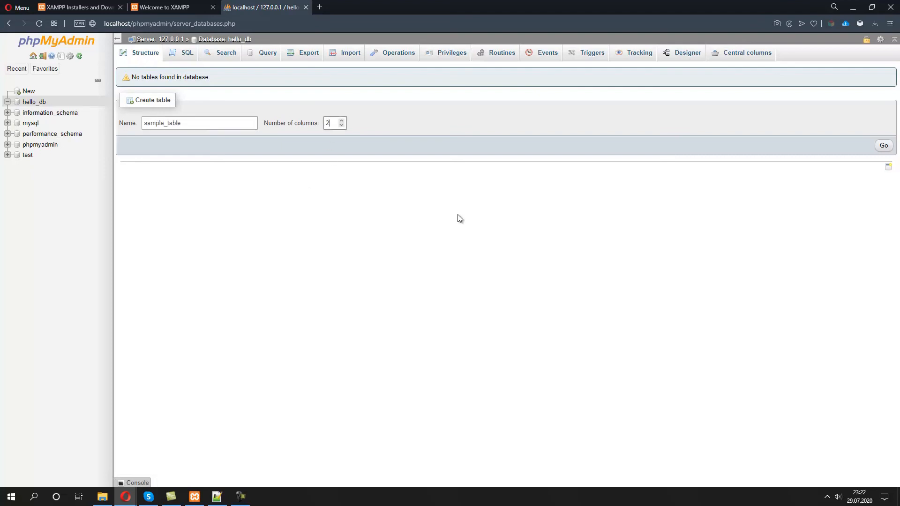
{"action": "left_click", "coordinate": [884, 148]}
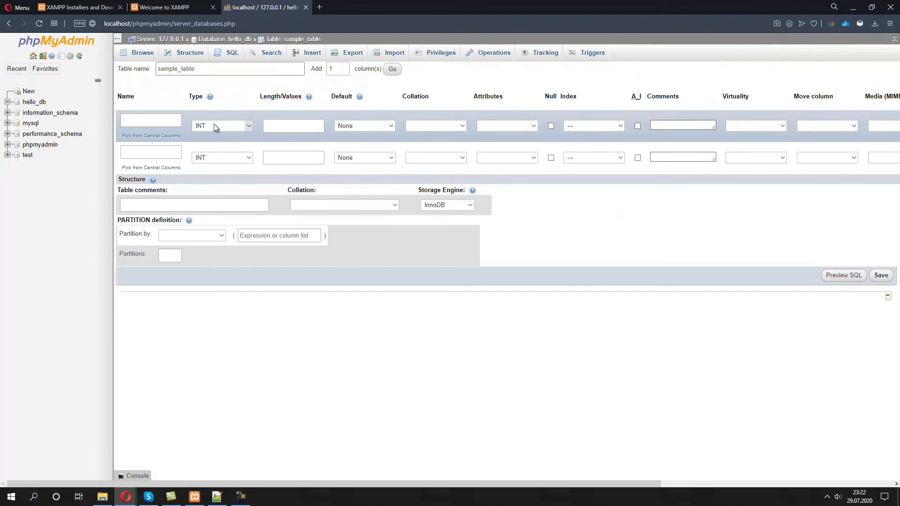
Define the first column as id with type INT and the second as name with type VARCHAR
{"action": "left_click", "coordinate": [160, 120]}
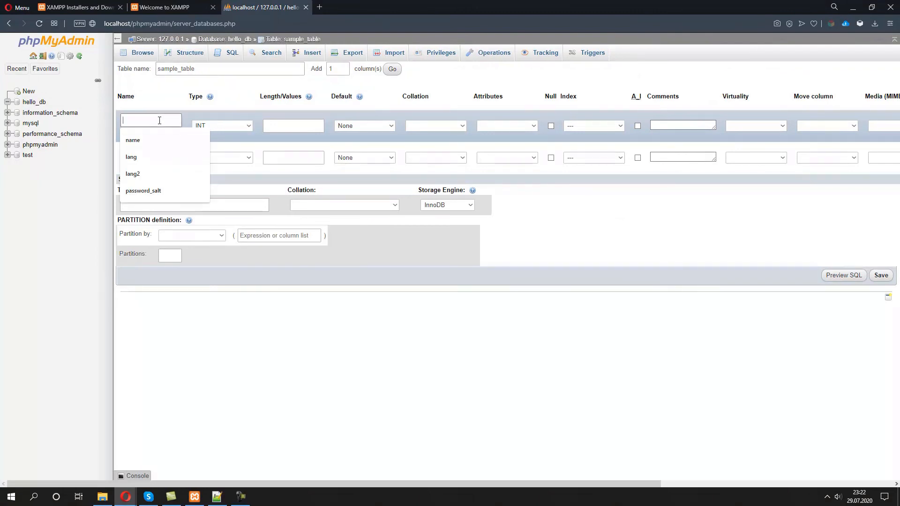
{"action": "type", "text": "id"}
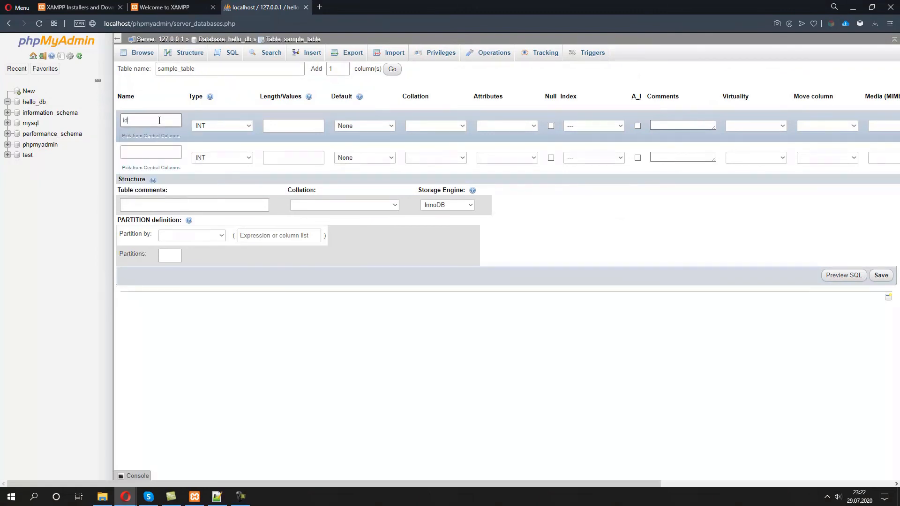
{"action": "left_click", "coordinate": [225, 158]}
{"action": "left_click", "coordinate": [224, 174]}
{"action": "left_click", "coordinate": [163, 151]}
{"action": "type", "text": "name"}
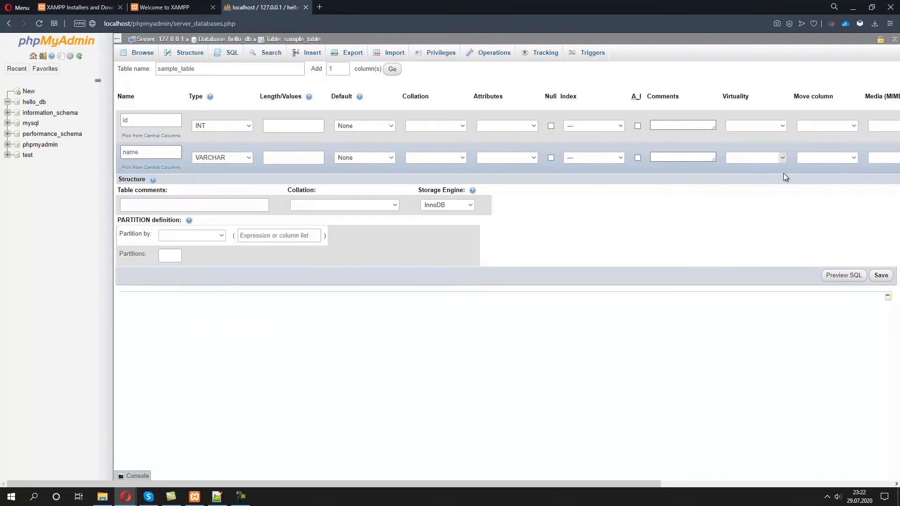
Set the name column's length to 100 and save sample_table
{"action": "left_click", "coordinate": [881, 275]}
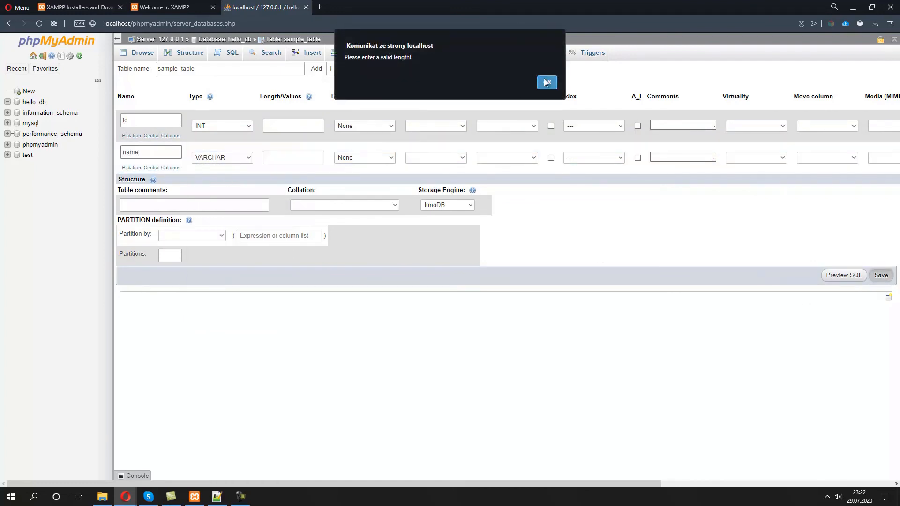
{"action": "left_click", "coordinate": [546, 82]}
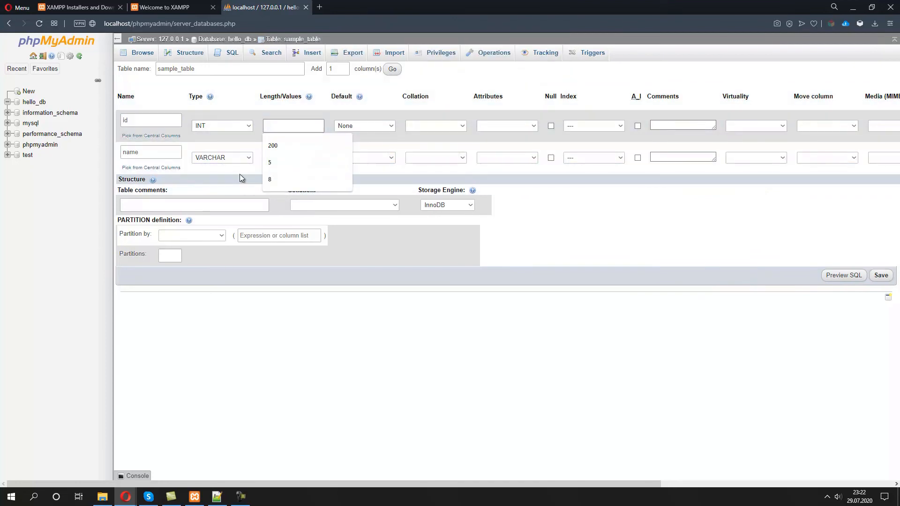
{"action": "left_click", "coordinate": [278, 154]}
{"action": "type", "text": "100"}
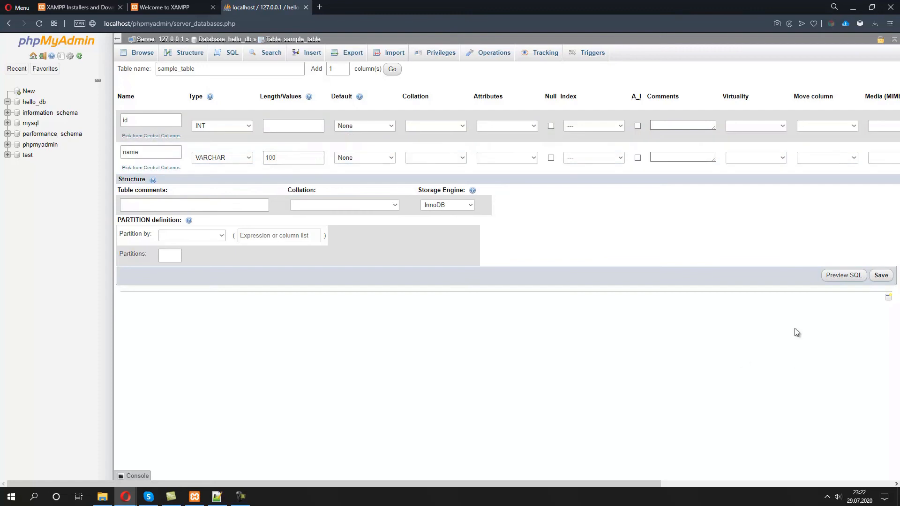
{"action": "left_click", "coordinate": [880, 275]}
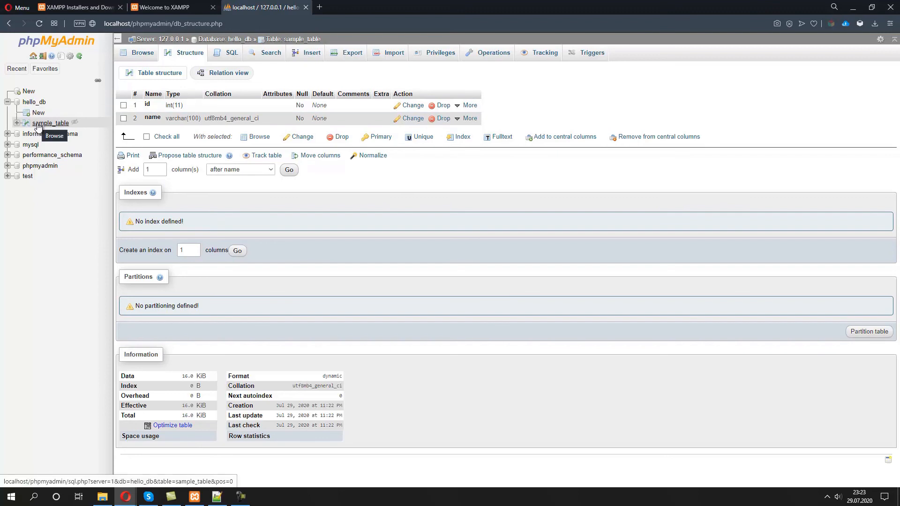
Return to the XAMPP dashboard, open its PHPInfo page, and examine the PHP version and configuration details
{"action": "left_click", "coordinate": [164, 7]}
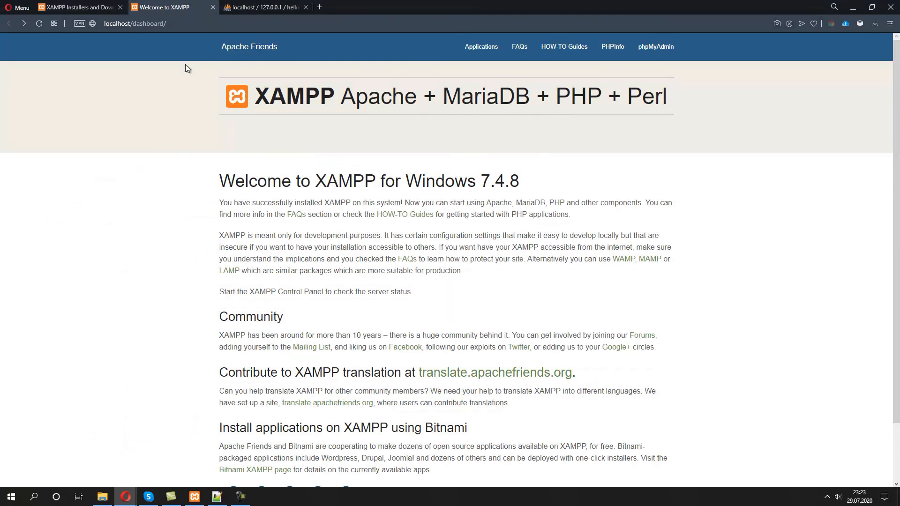
{"action": "left_click", "coordinate": [614, 53]}
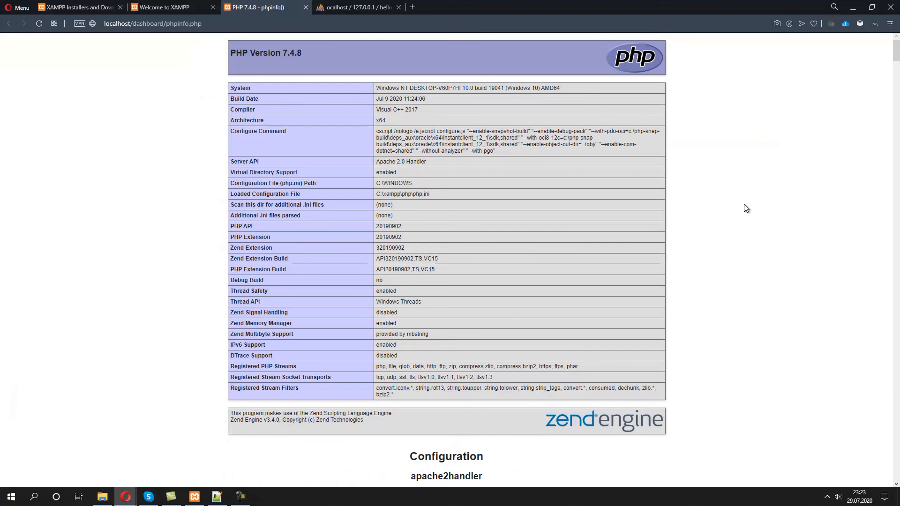
{"action": "triple_click", "coordinate": [310, 58]}
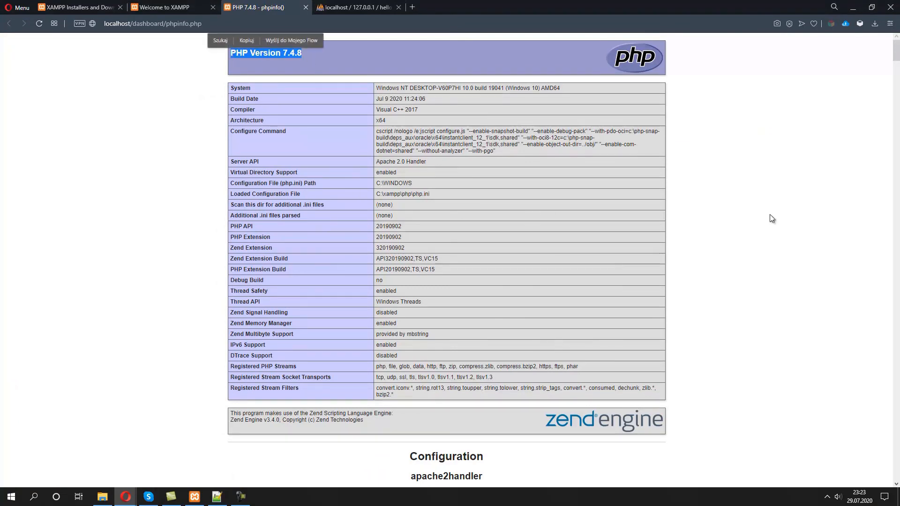
{"action": "left_click", "coordinate": [789, 212]}
{"action": "mouse_move", "coordinate": [896, 54]}
{"action": "left_mouse_down"}
{"action": "mouse_move", "coordinate": [890, 136]}
{"action": "mouse_move", "coordinate": [889, 51]}
{"action": "left_mouse_up"}
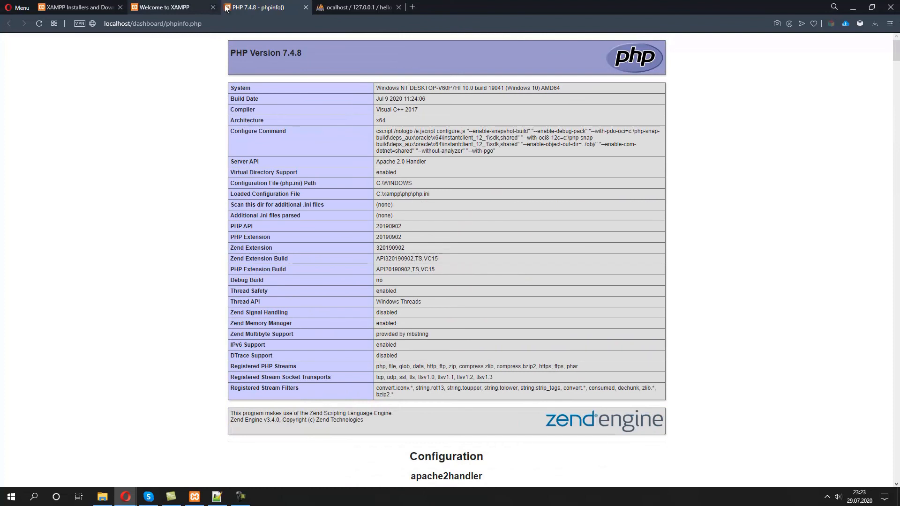
Close the phpinfo page, open the dashboard's FAQs page, and look through the questions
{"action": "middle_click", "coordinate": [247, 6]}
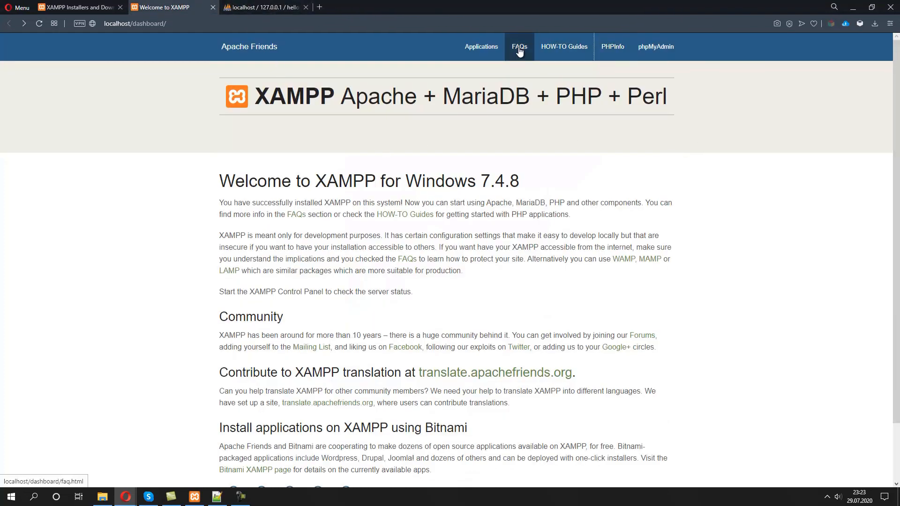
{"action": "left_click", "coordinate": [519, 46]}
{"action": "left_click_drag", "start_coordinate": [898, 56], "coordinate": [899, 41]}
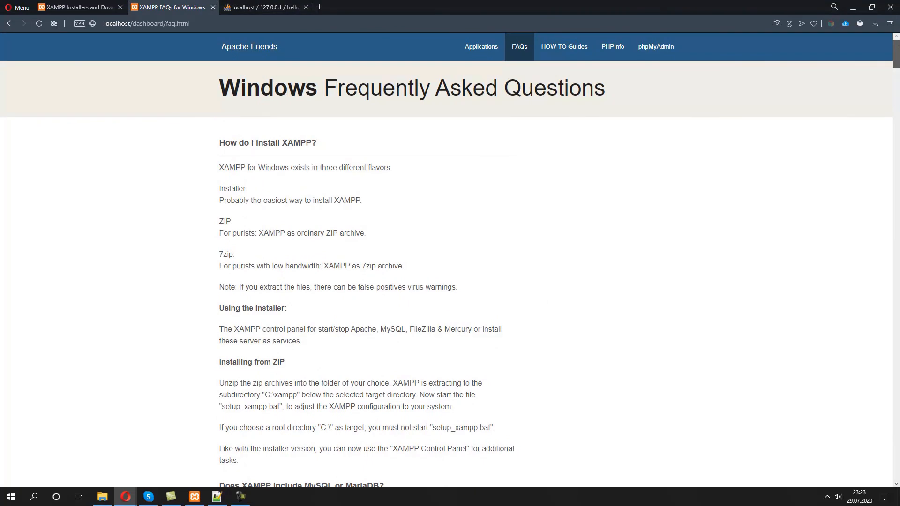
{"action": "scroll", "coordinate": [852, 125], "scroll_direction": "down", "scroll_amount": 9}
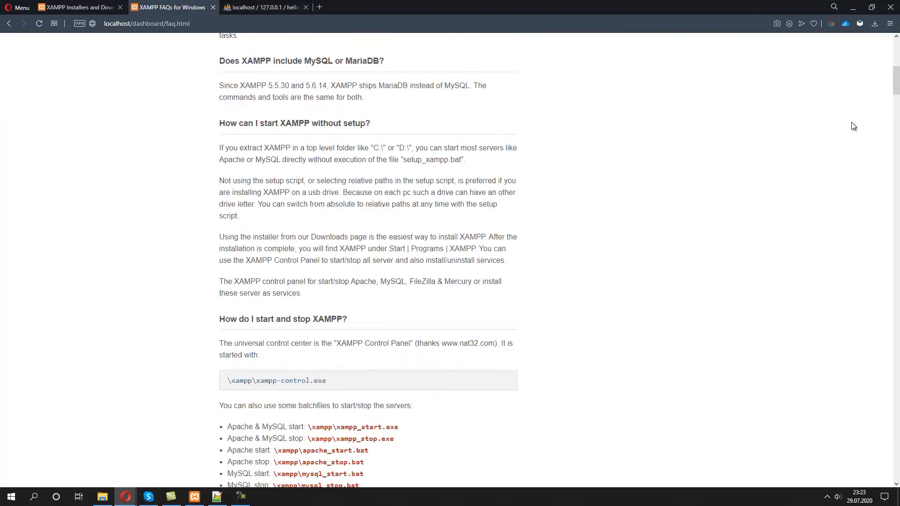
Search the FAQs page for email and go to the question about sending email with XAMPP
{"action": "key", "text": "ctrl+f"}
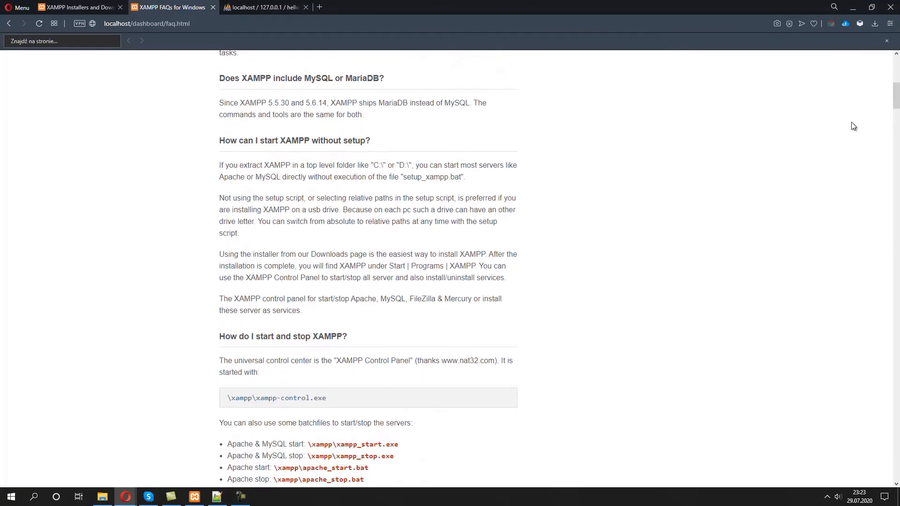
{"action": "type", "text": "emai"}
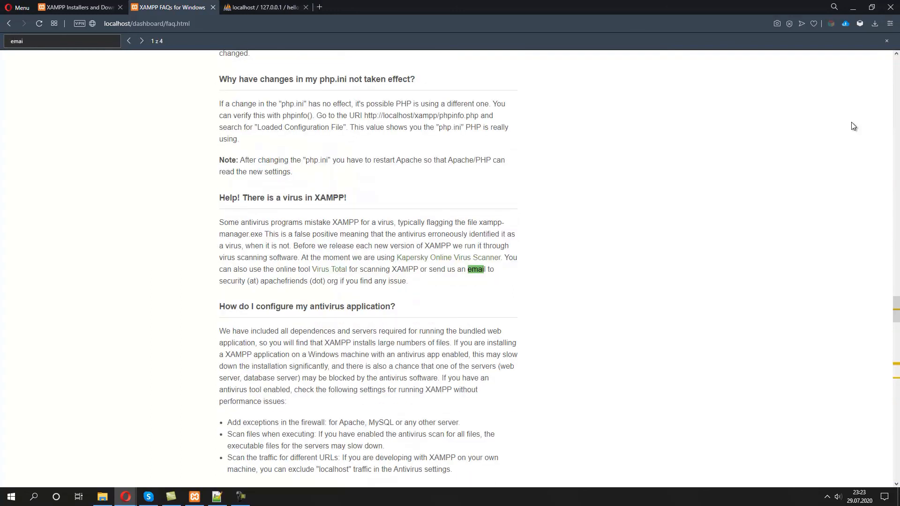
{"action": "type", "text": "l"}
{"action": "key", "text": "Return"}
{"action": "key", "text": "Escape"}
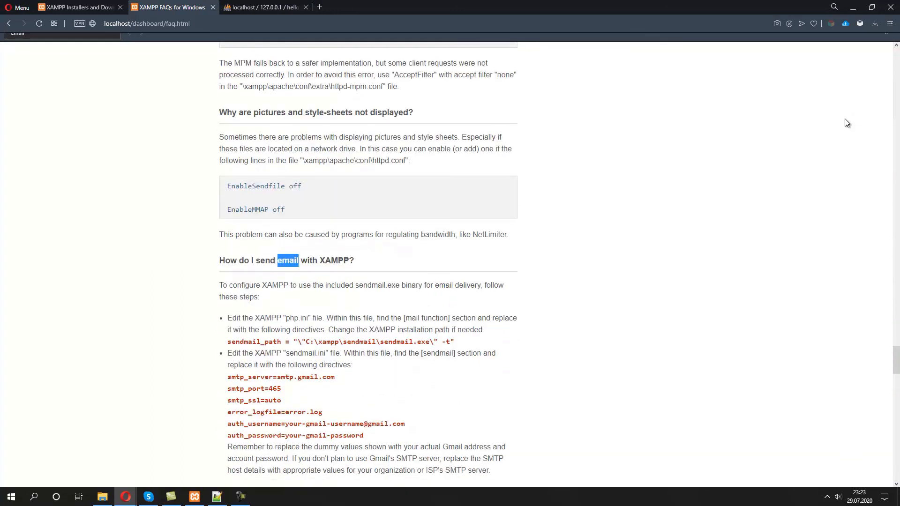
Read the email setup instructions, focusing on the auth_username and auth_password directives for sendmail.ini
{"action": "left_click", "coordinate": [331, 254]}
{"action": "scroll", "coordinate": [315, 266], "scroll_direction": "down", "scroll_amount": 3}
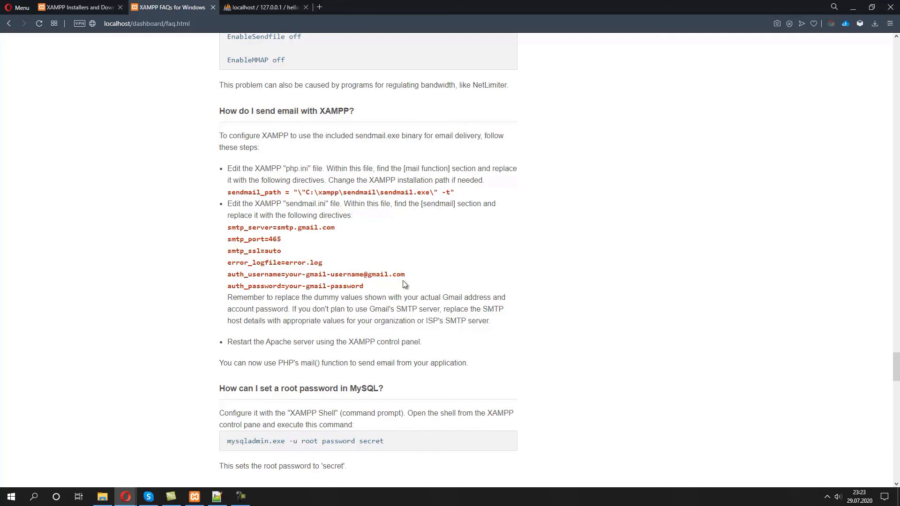
{"action": "left_click_drag", "start_coordinate": [364, 286], "coordinate": [218, 272]}
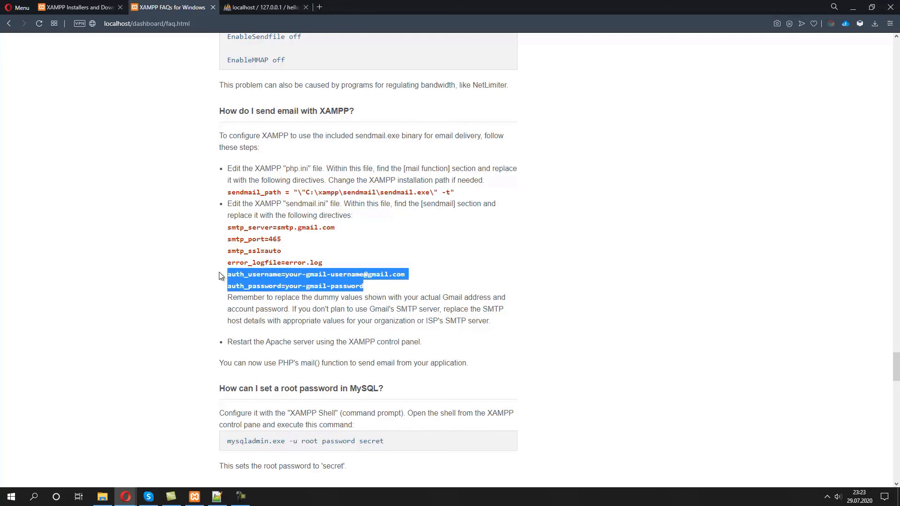
{"action": "left_click", "coordinate": [366, 288]}
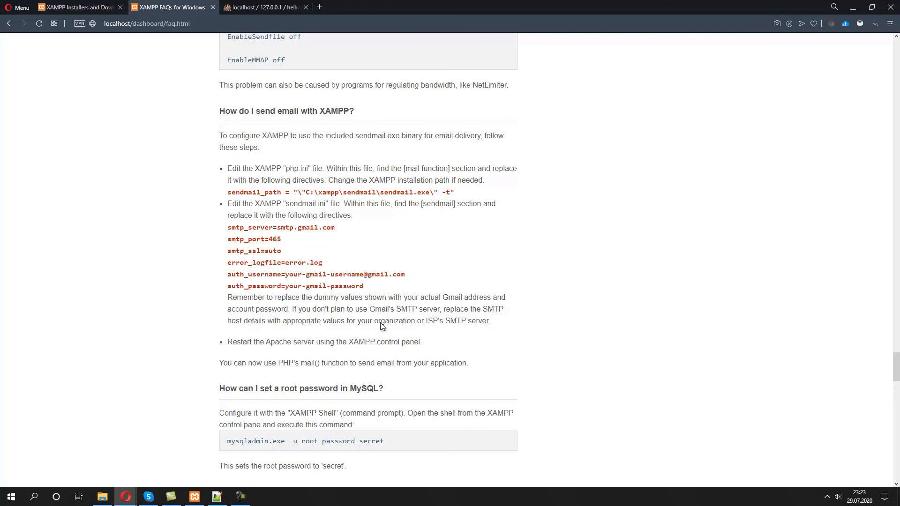